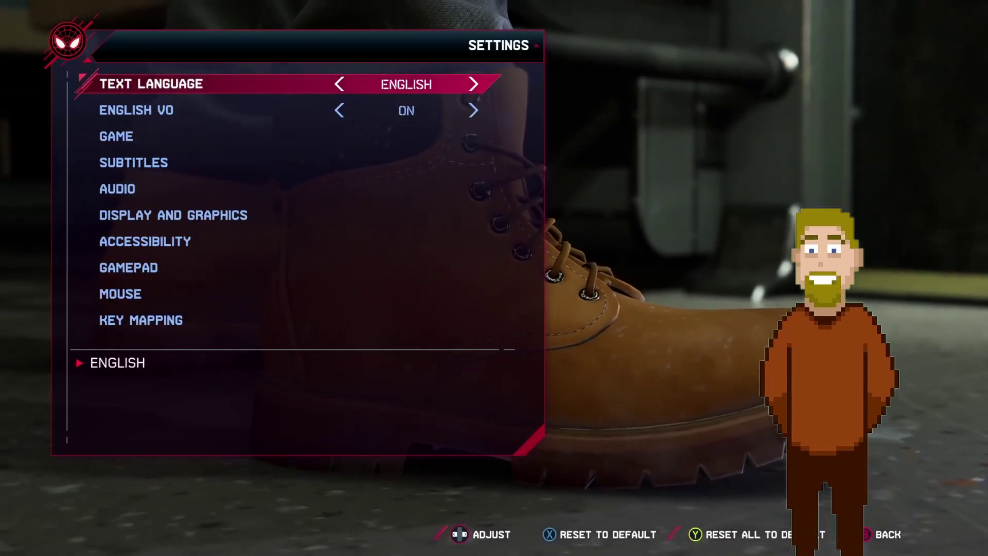
# Step: In the Spider-Man settings, move to English VO, return to the main menu, and highlight Quit Game
pyautogui.press('Down')
pyautogui.press('Escape')
pyautogui.press('Down')
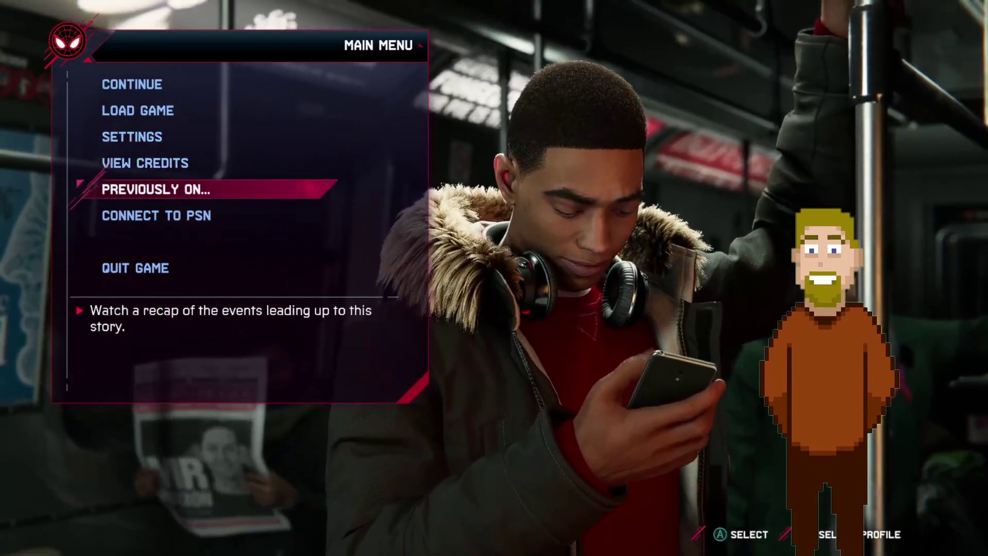
pyautogui.press('Down')
pyautogui.press('Down')
pyautogui.press('Down')
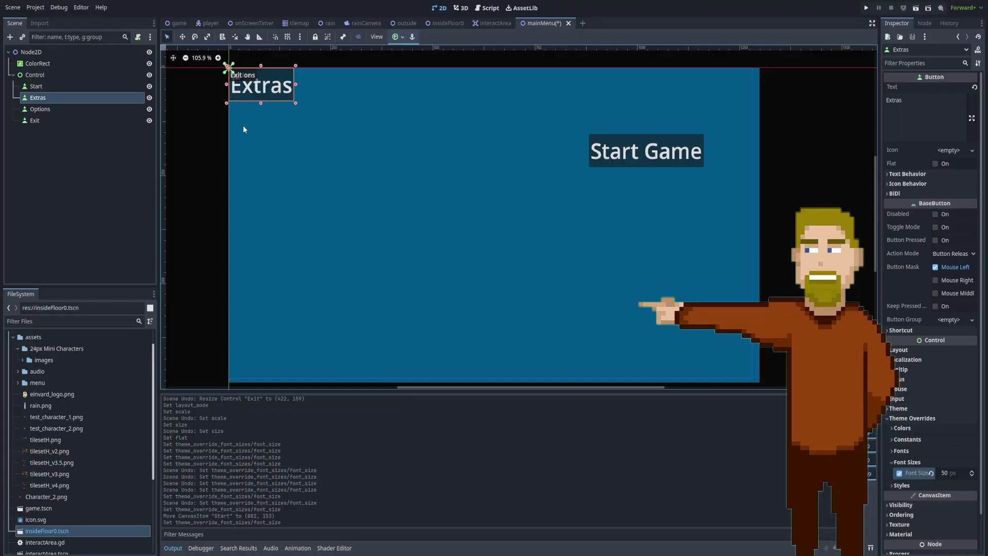
# Step: Stack the Extras, Options and Exit buttons in a column beneath Start Game
pyautogui.moveTo(260, 85); pyautogui.dragTo(622, 194)
pyautogui.moveTo(268, 85); pyautogui.dragTo(628, 237)
pyautogui.click(247, 85)
pyautogui.moveTo(246, 85); pyautogui.dragTo(609, 282)
pyautogui.click(734, 227)
pyautogui.moveTo(646, 150); pyautogui.dragTo(647, 150)
pyautogui.moveTo(622, 195); pyautogui.dragTo(622, 195)
# Step: Cycle through The Escapists 2 prison selection carousel
pyautogui.click(663, 113)
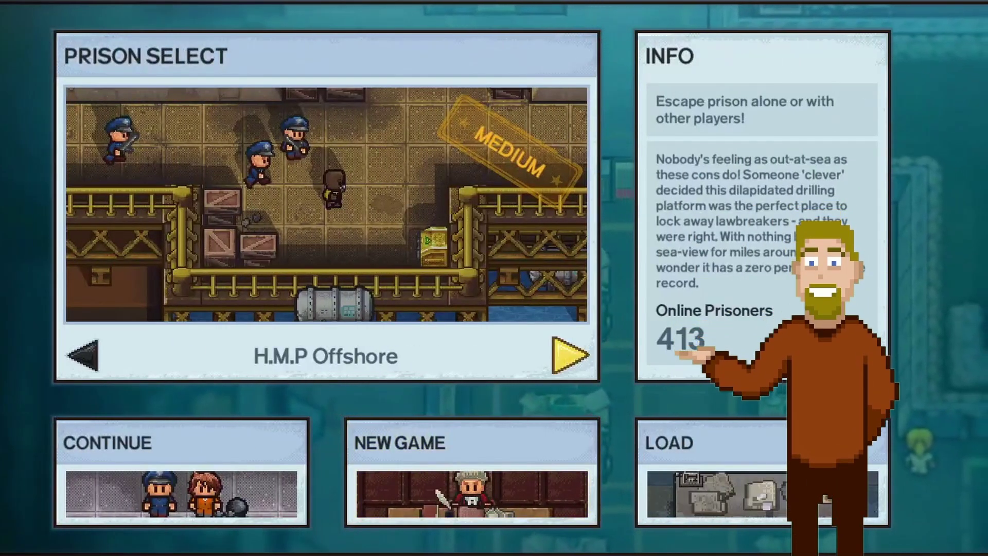
pyautogui.press('Right')
pyautogui.press('Right')
pyautogui.press('Right')
pyautogui.press('Right')
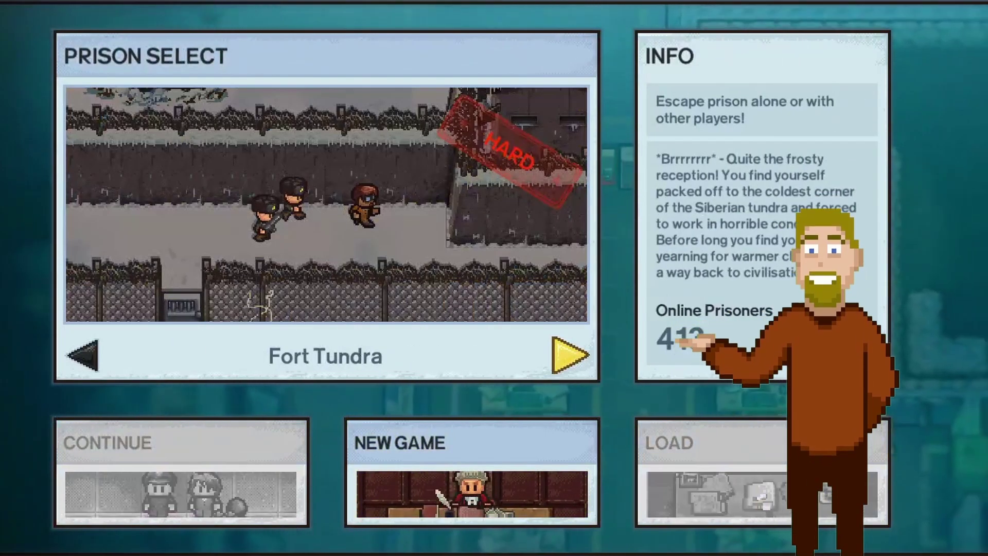
pyautogui.press('Right')
pyautogui.press('Right')
pyautogui.press('Right')
pyautogui.press('Right')
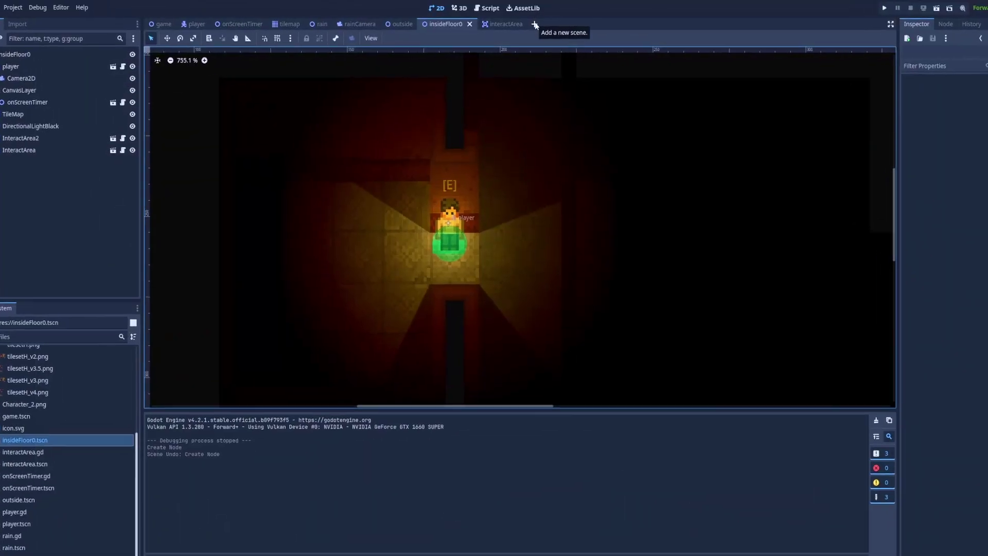
# Step: Create a new 2D scene with a Node2D root and save it as mainMenu
pyautogui.click(534, 24)
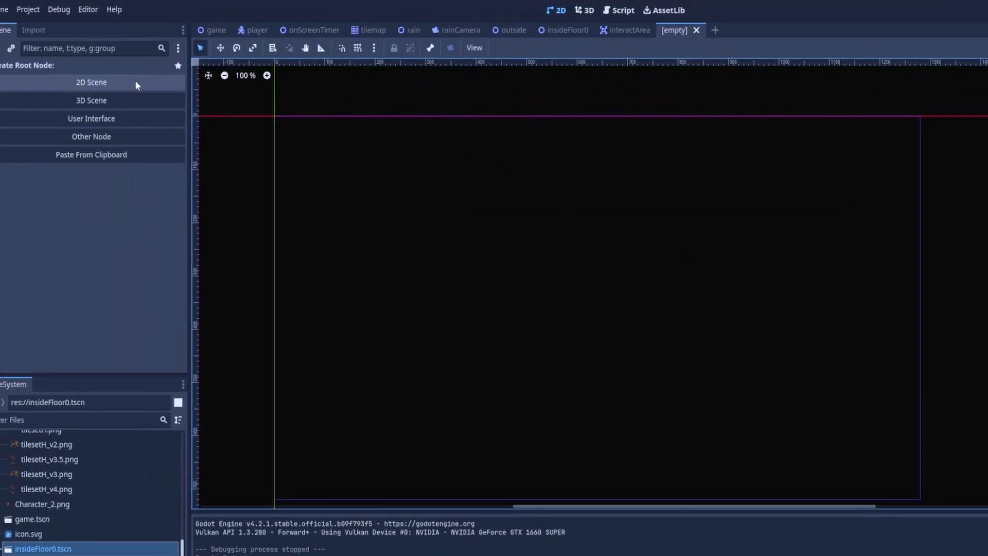
pyautogui.click(144, 84)
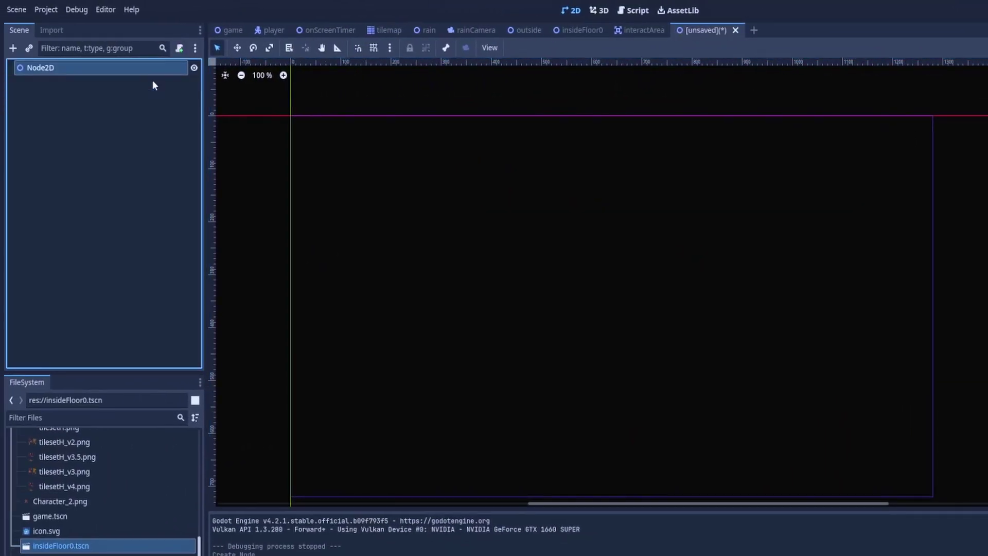
pyautogui.click(98, 68)
pyautogui.hotkey('ctrl', 's')
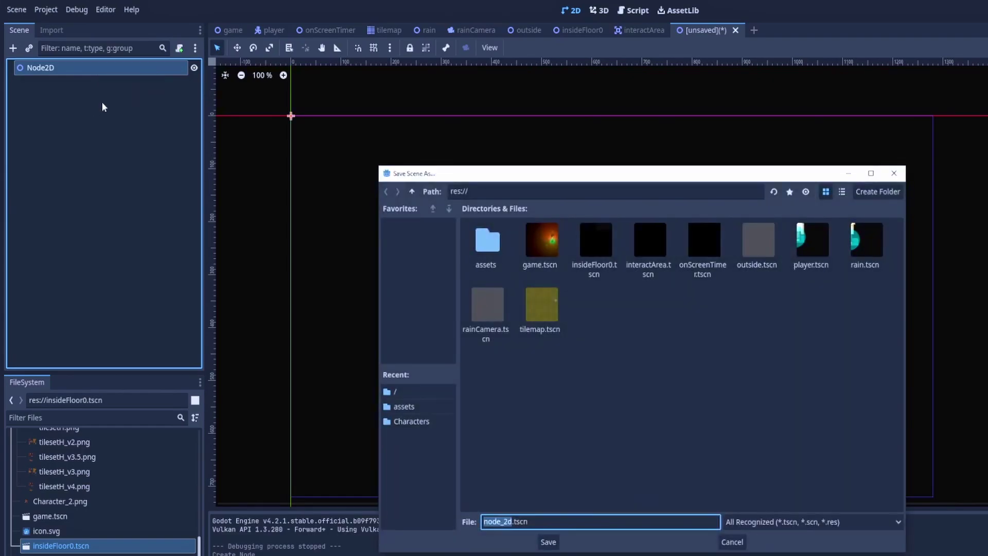
pyautogui.write('mainMenu')
# Step: Confirm the mainMenu save and add a Control node under Node2D
pyautogui.press('Return')
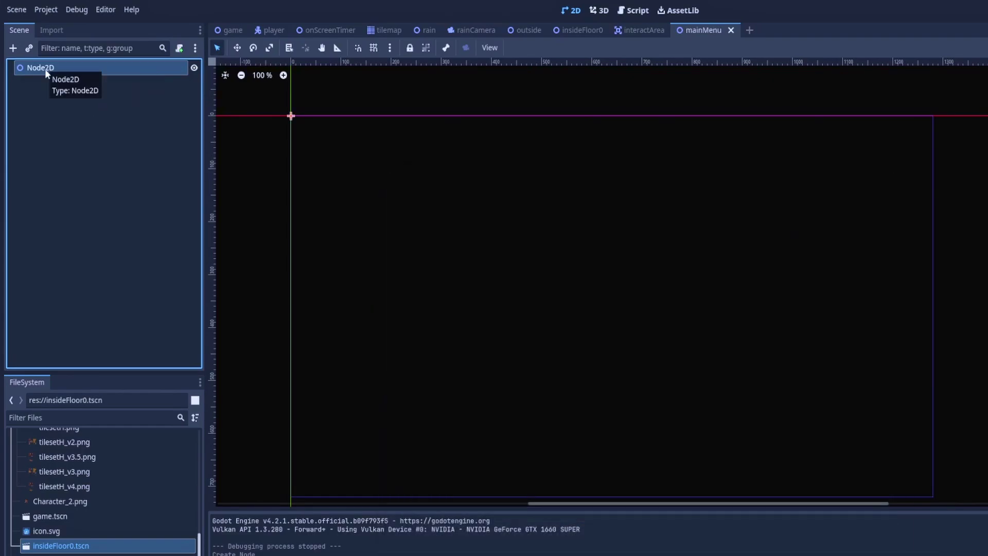
pyautogui.rightClick(45, 69)
pyautogui.click(79, 78)
pyautogui.write('contro')
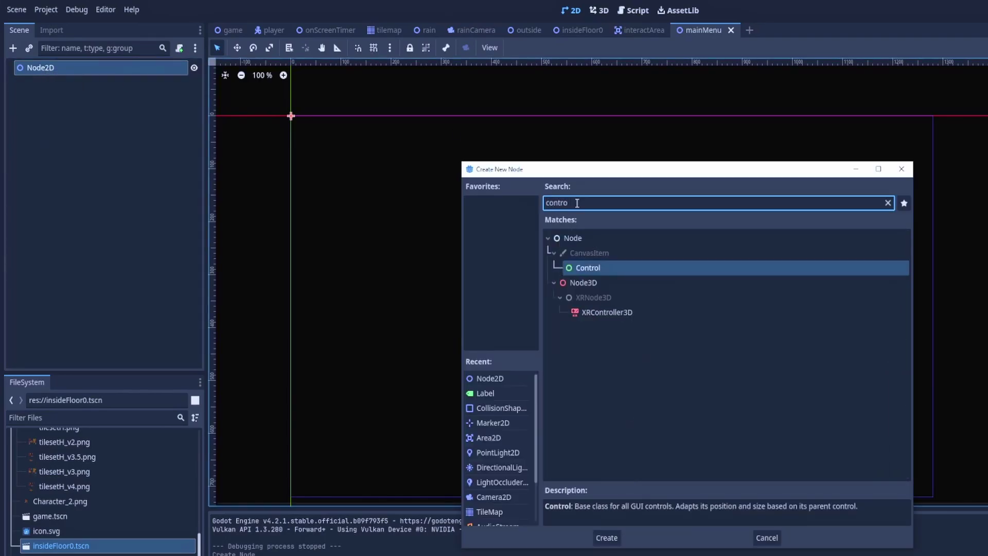
pyautogui.press('Return')
# Step: Add the first two Button children under Control
pyautogui.rightClick(48, 79)
pyautogui.click(84, 88)
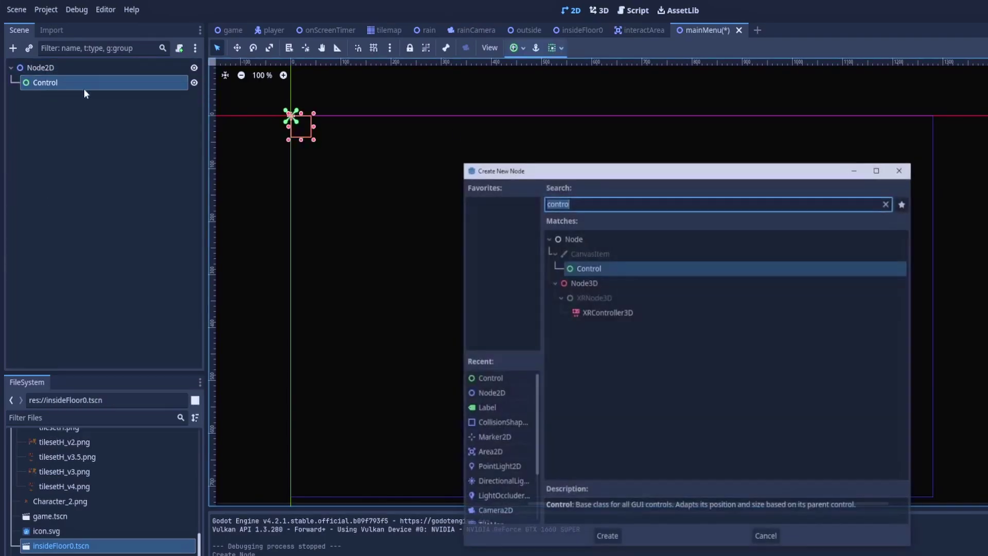
pyautogui.write('button')
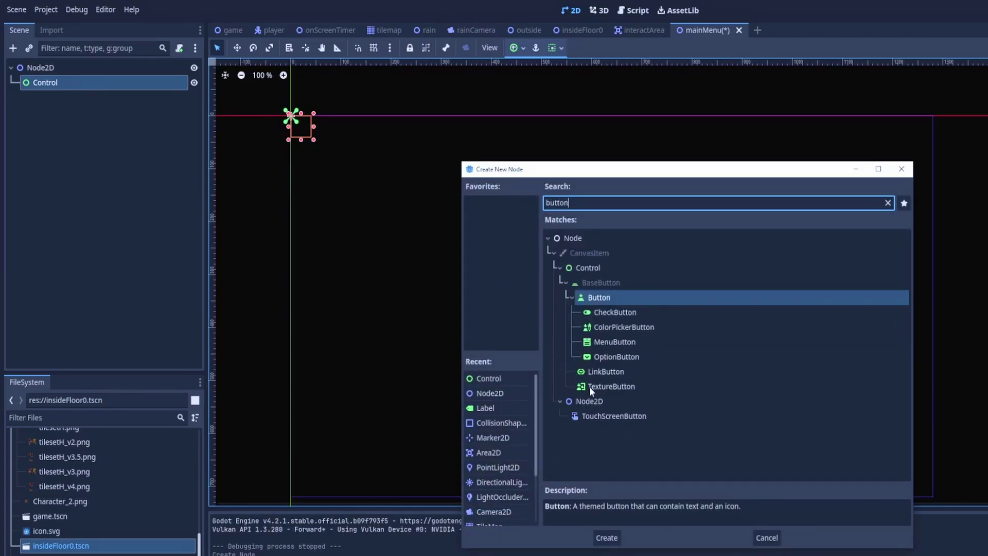
pyautogui.doubleClick(600, 297)
pyautogui.rightClick(56, 87)
pyautogui.click(83, 94)
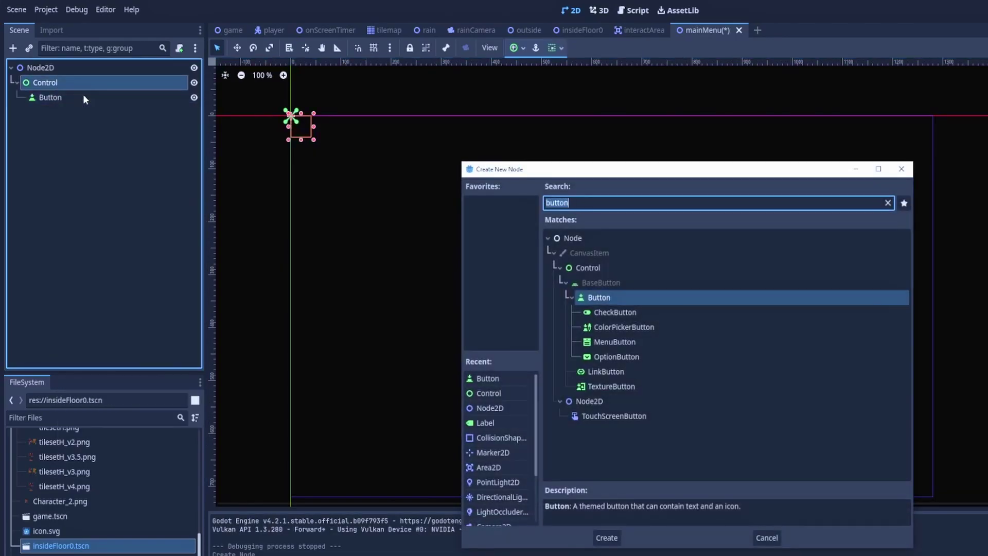
pyautogui.press('Return')
# Step: Add a third and fourth Button under Control
pyautogui.rightClick(63, 79)
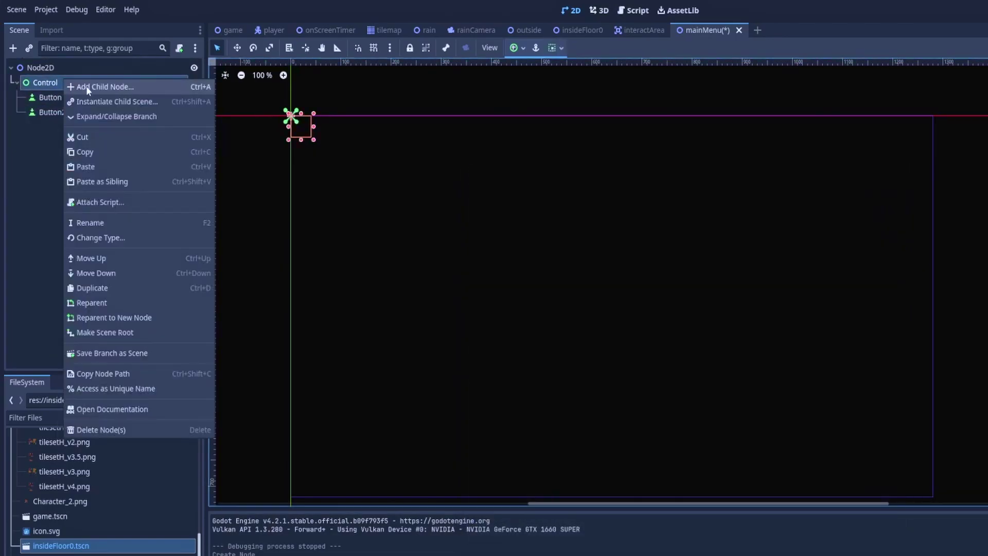
pyautogui.click(120, 83)
pyautogui.press('Return')
pyautogui.click(48, 79)
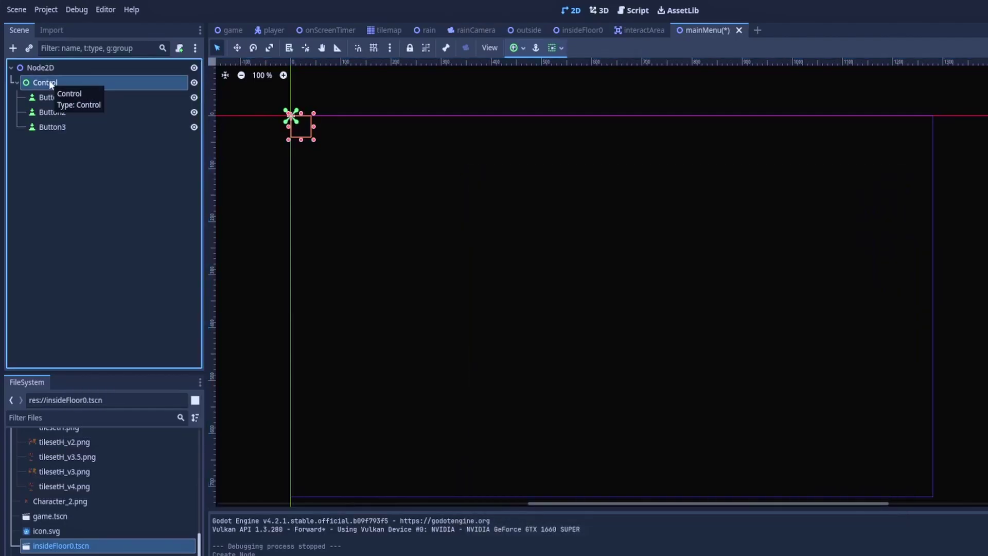
pyautogui.rightClick(48, 80)
pyautogui.click(76, 88)
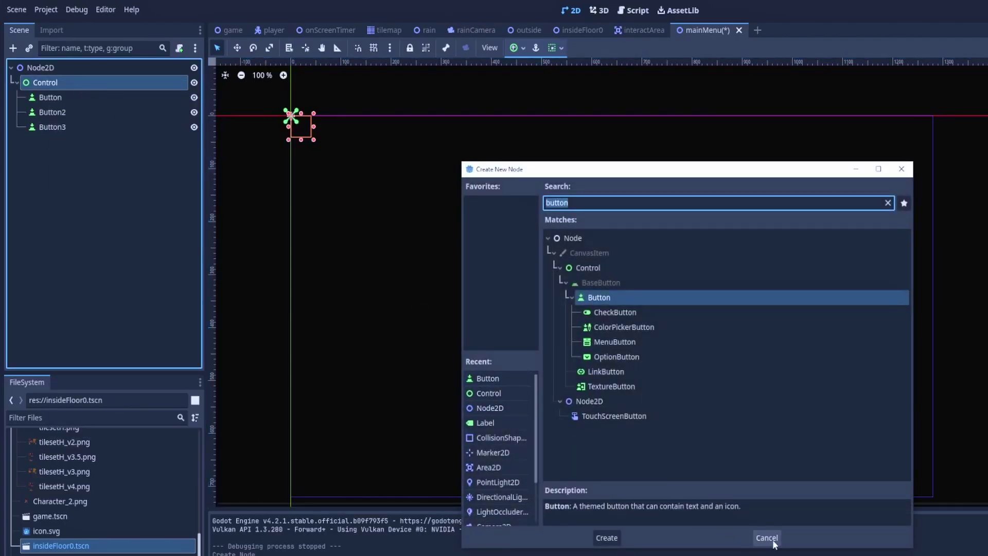
pyautogui.click(607, 537)
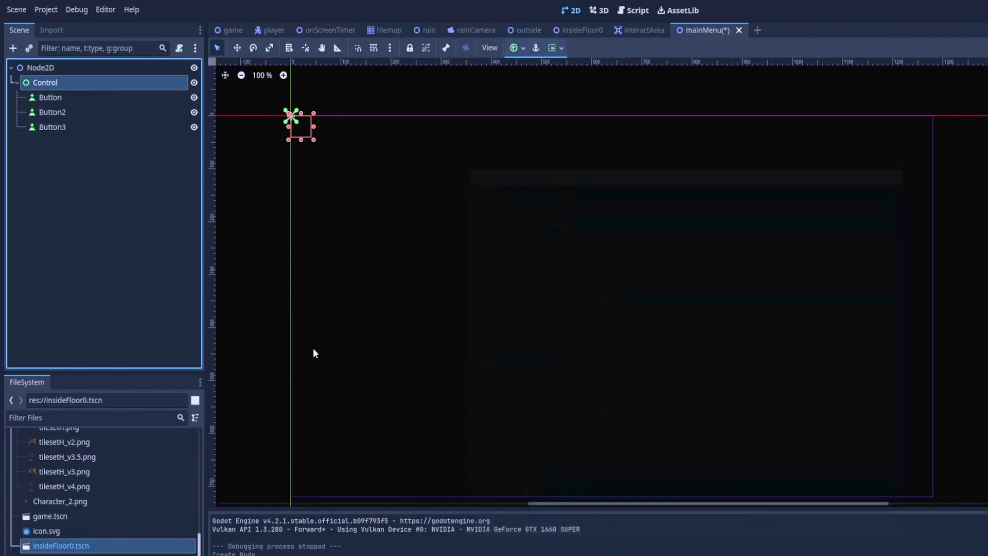
# Step: Rename the four buttons Start, Extras, Options and Exit
pyautogui.doubleClick(63, 99)
pyautogui.write('Start')
pyautogui.doubleClick(66, 112)
pyautogui.write('E')
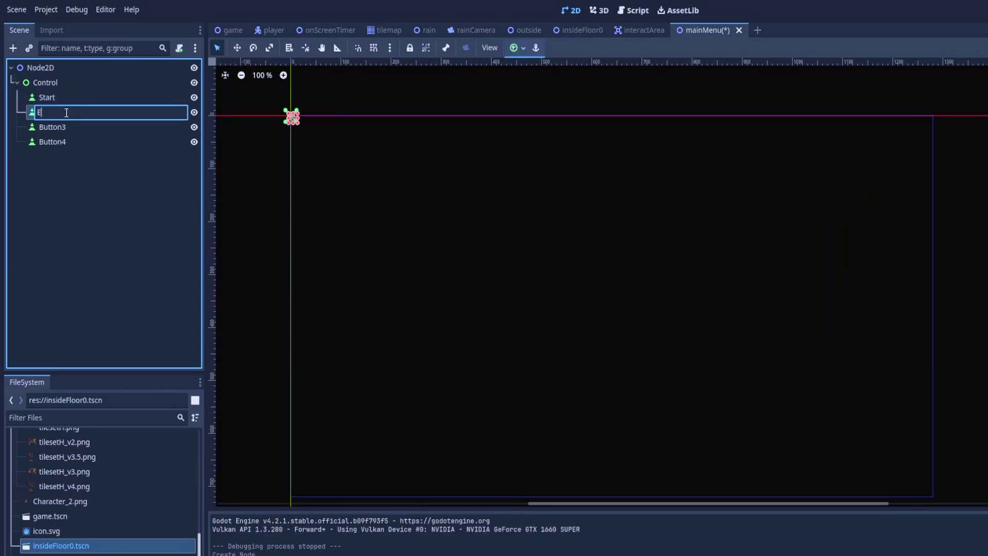
pyautogui.write('xtras')
pyautogui.doubleClick(75, 128)
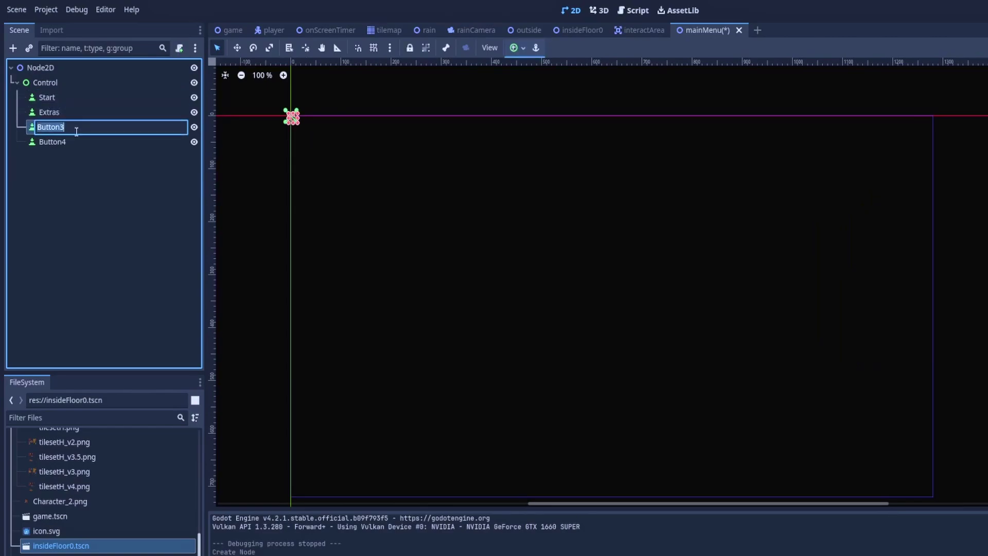
pyautogui.write('Options')
pyautogui.doubleClick(110, 146)
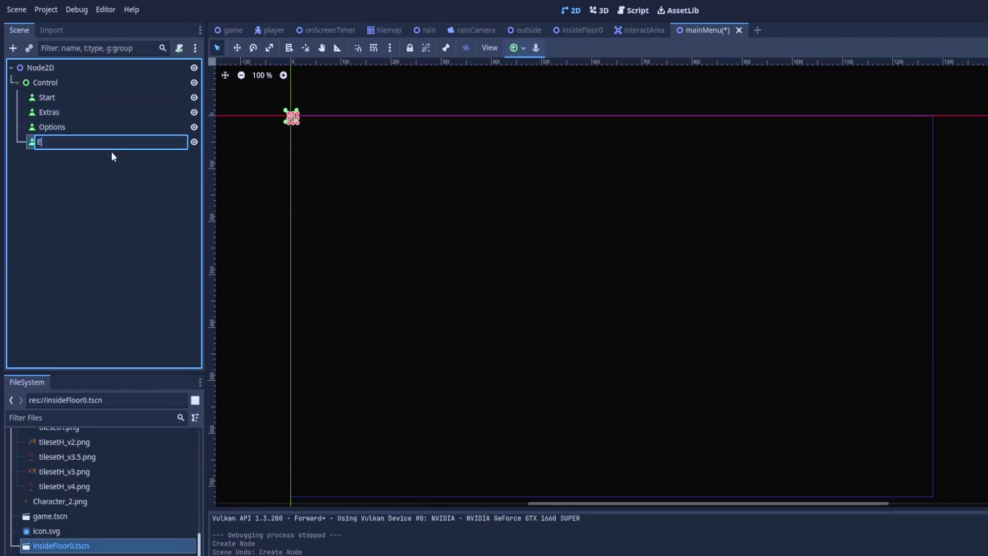
pyautogui.write('Exit')
pyautogui.press('Return')
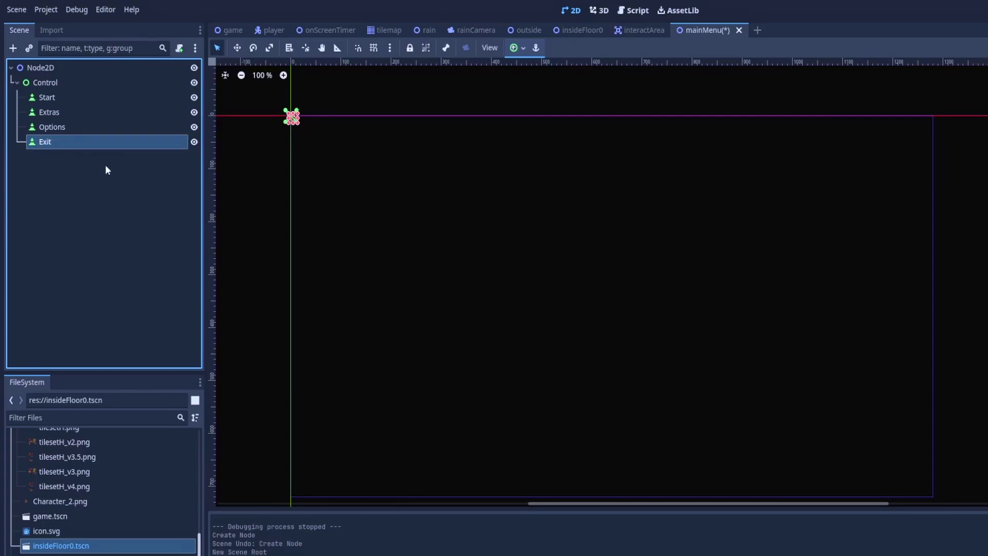
pyautogui.click(158, 213)
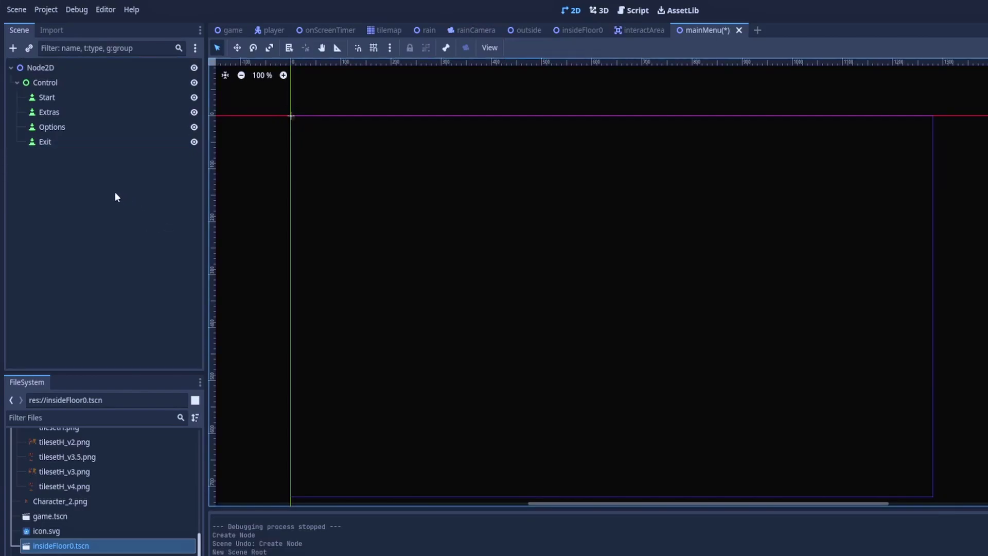
# Step: Save the scene and add a ColorRect child under Node2D
pyautogui.hotkey('ctrl', 's')
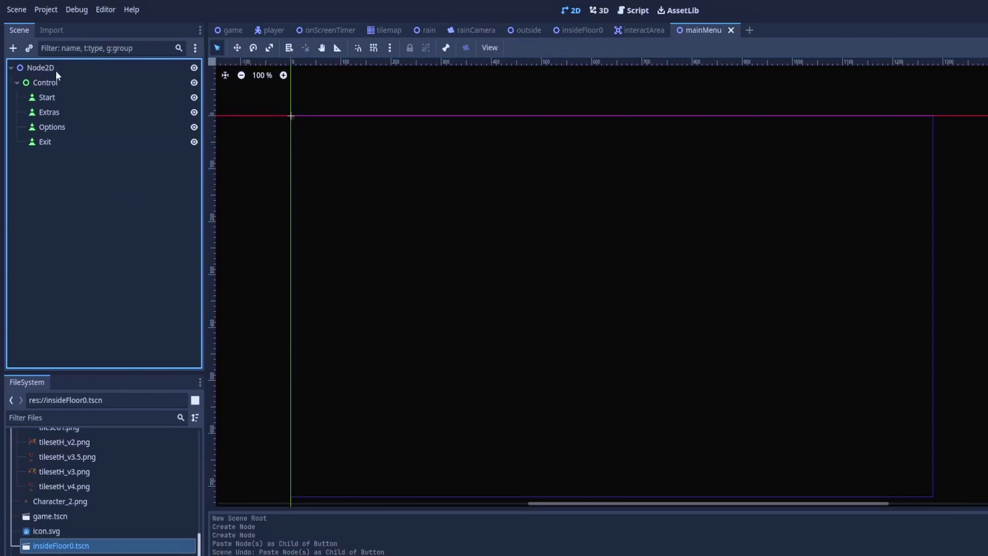
pyautogui.rightClick(52, 69)
pyautogui.click(79, 75)
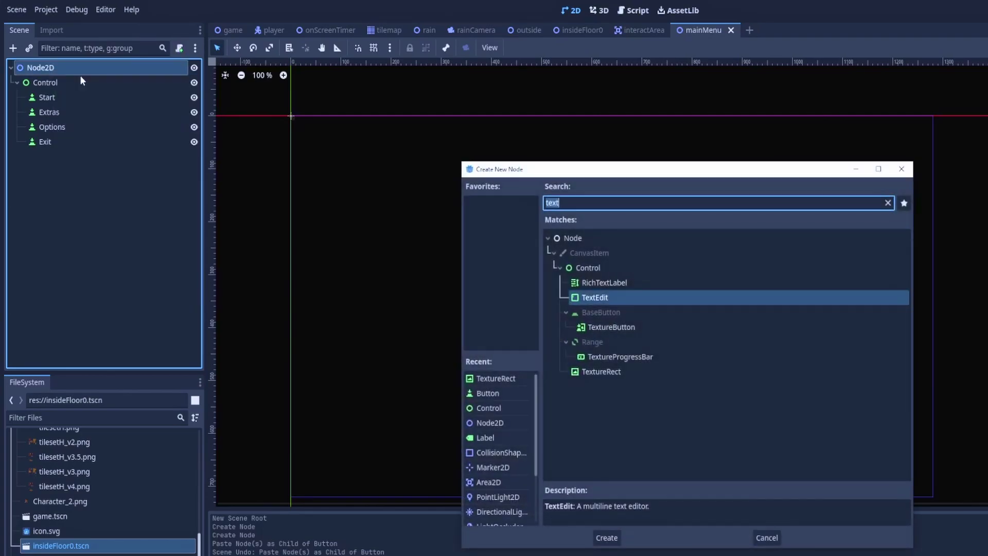
pyautogui.write('color')
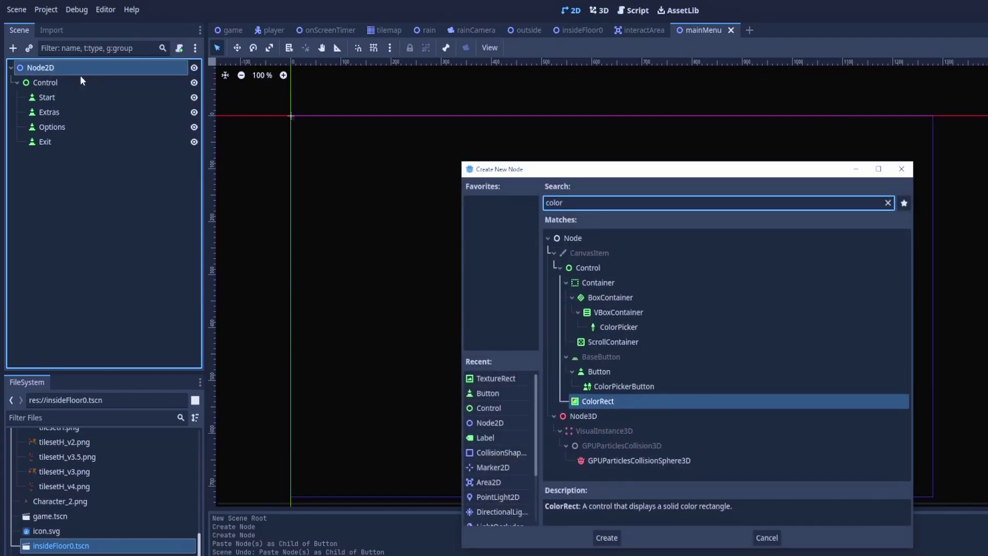
pyautogui.click(606, 537)
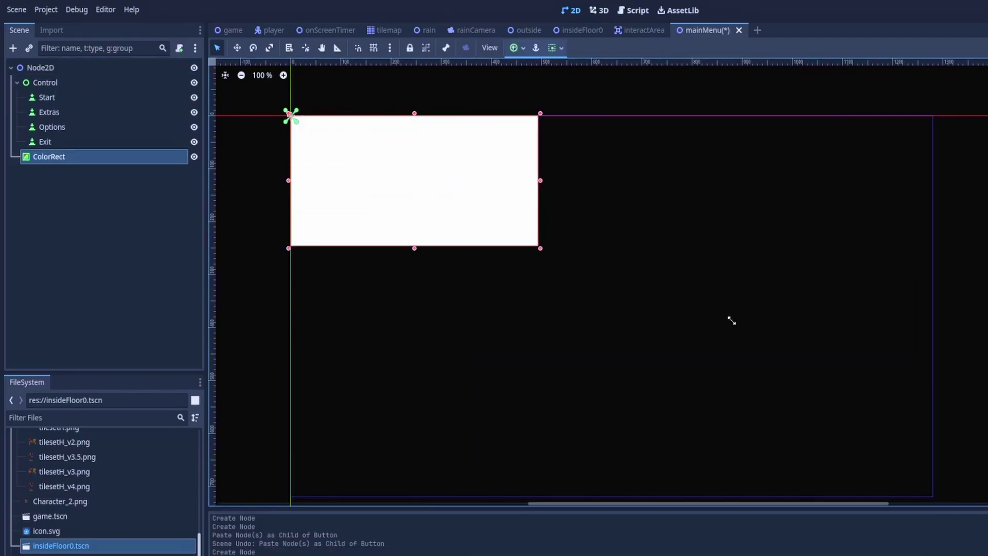
# Step: Stretch the ColorRect over the canvas, color it blue 0c8cd1, and move it above Control
pyautogui.moveTo(755, 330); pyautogui.dragTo(945, 505)
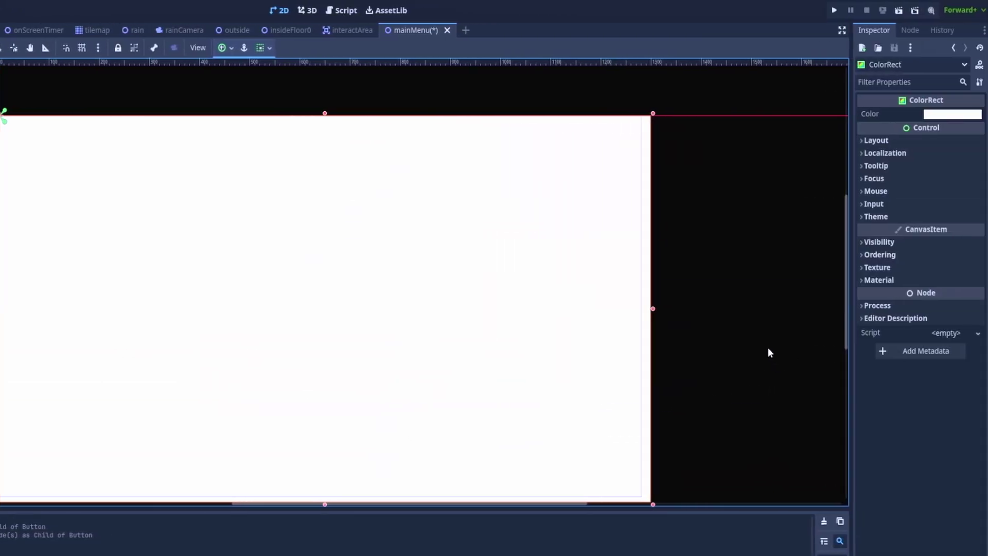
pyautogui.click(944, 117)
pyautogui.hotkey('ctrl', 'v')
pyautogui.press('Return')
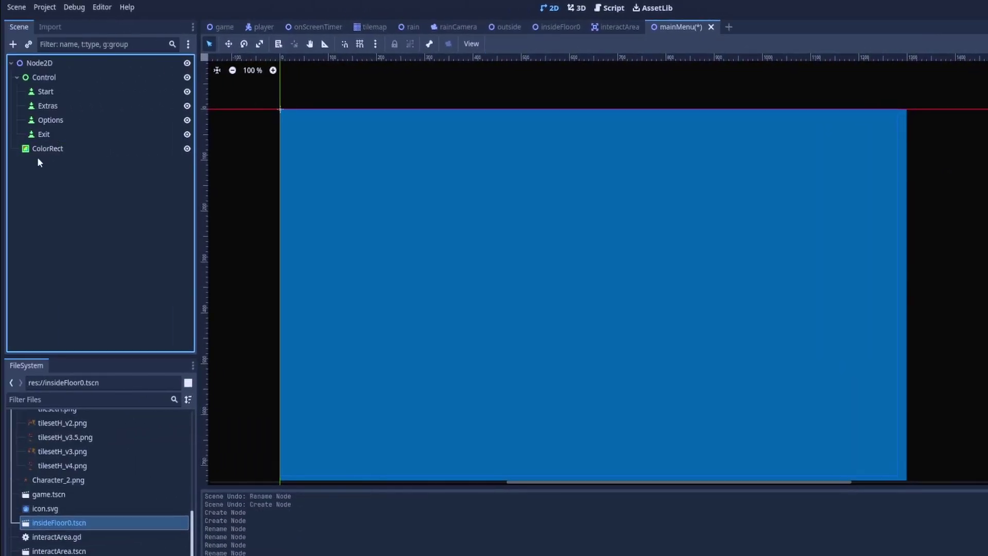
pyautogui.moveTo(38, 152); pyautogui.dragTo(47, 72)
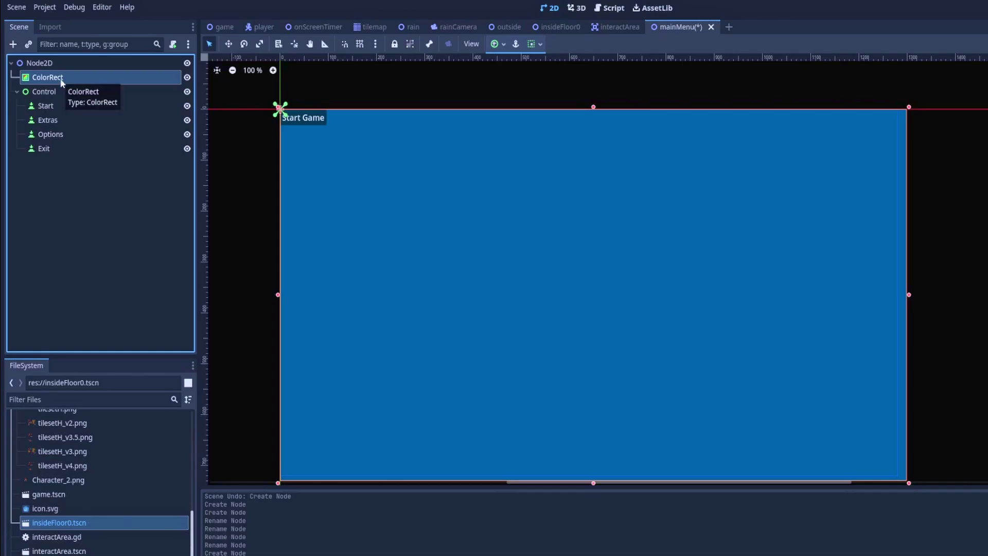
# Step: Set the Options button's text to 'Options' among the Start and Exit button nodes
pyautogui.click(56, 105)
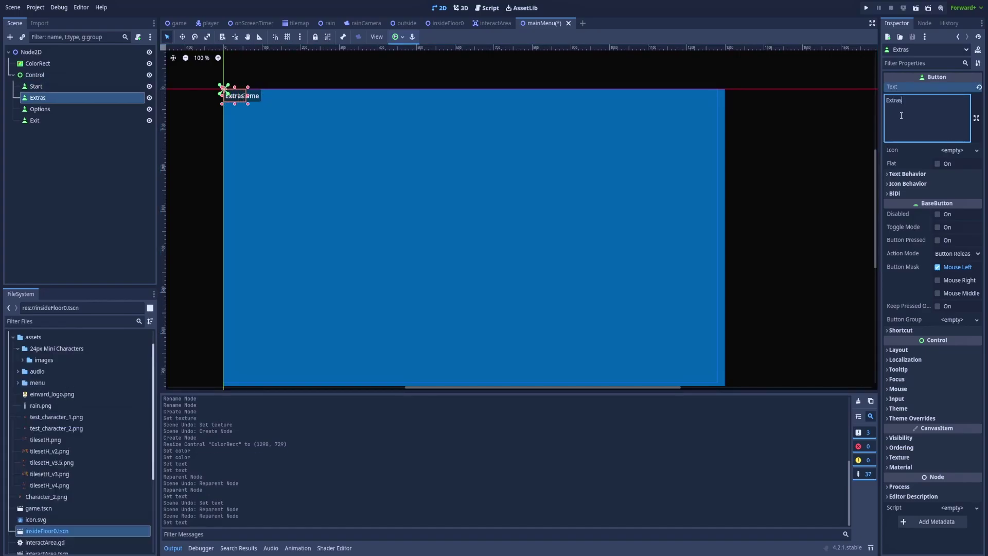
pyautogui.click(40, 108)
pyautogui.click(914, 115)
pyautogui.write('Options')
pyautogui.click(35, 120)
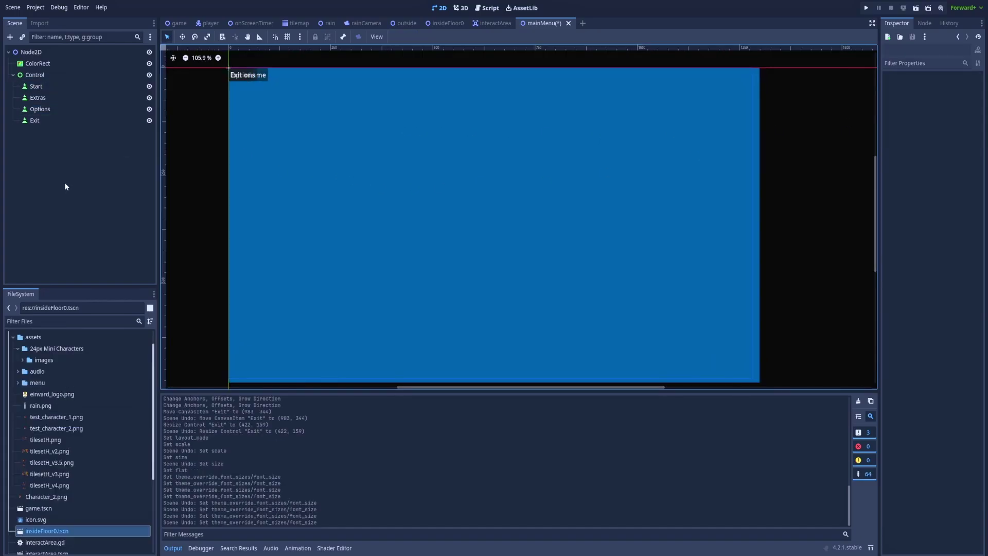
# Step: Override the Start button's font size to 50 px
pyautogui.click(38, 87)
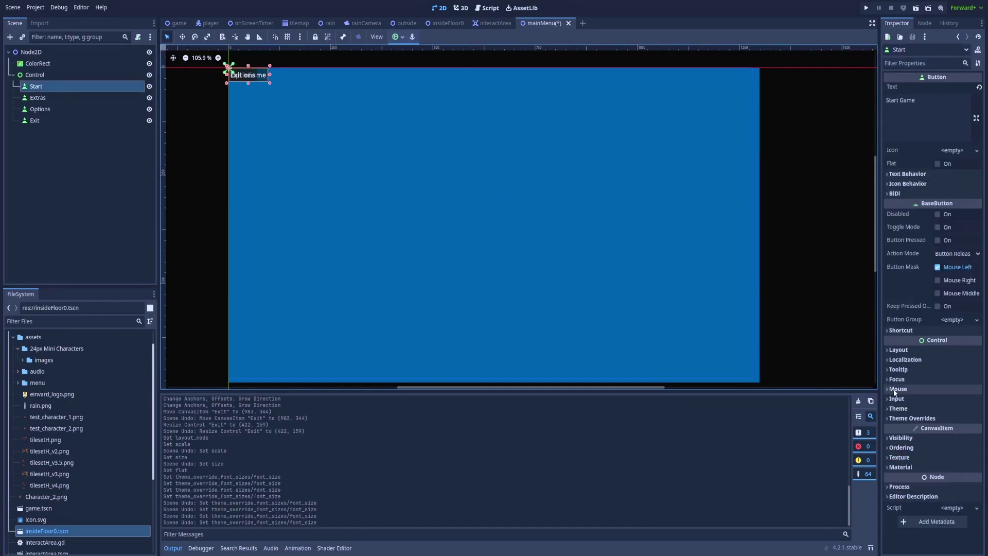
pyautogui.click(909, 418)
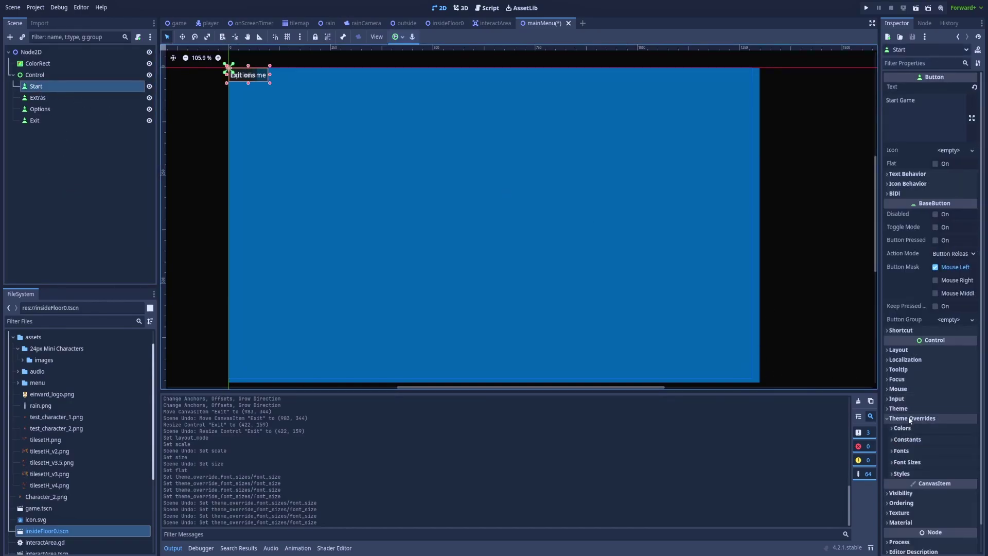
pyautogui.click(905, 461)
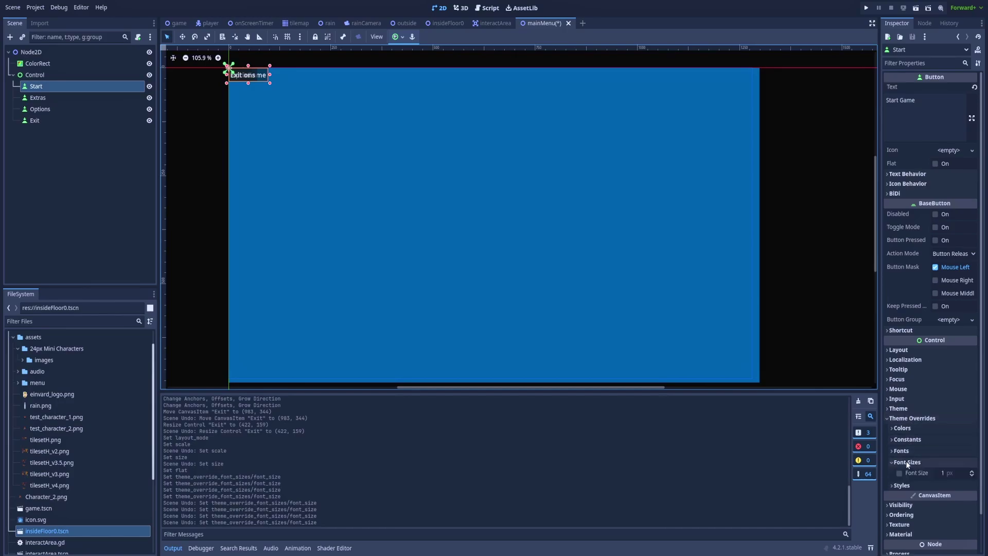
pyautogui.click(939, 472)
pyautogui.write('1')
pyautogui.click(951, 472)
pyautogui.write('50')
pyautogui.press('Return')
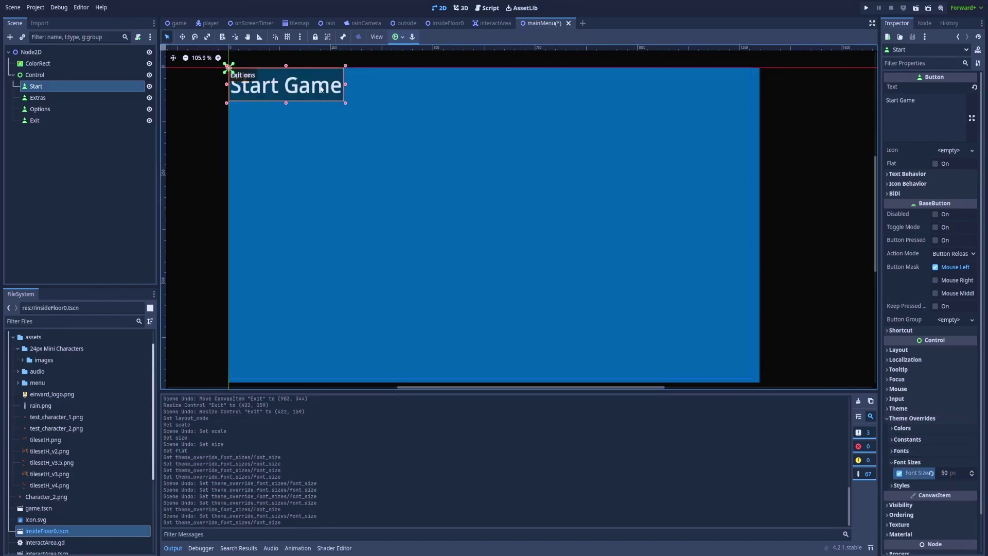
# Step: Move Start Game to the right, then give Extras and Options 50 px font beneath it
pyautogui.moveTo(323, 89); pyautogui.dragTo(681, 154)
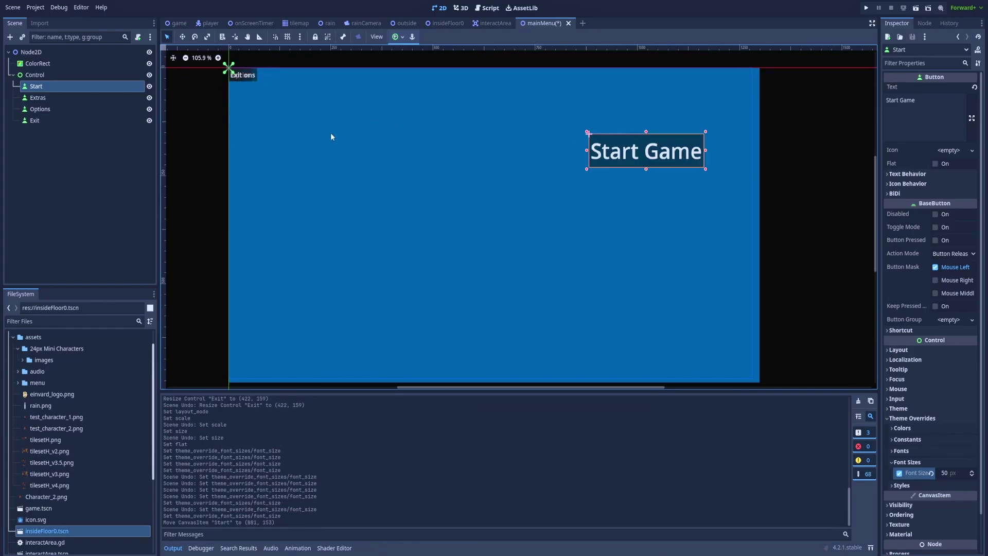
pyautogui.click(60, 96)
pyautogui.click(899, 472)
pyautogui.moveTo(400, 146); pyautogui.dragTo(623, 194)
pyautogui.click(40, 109)
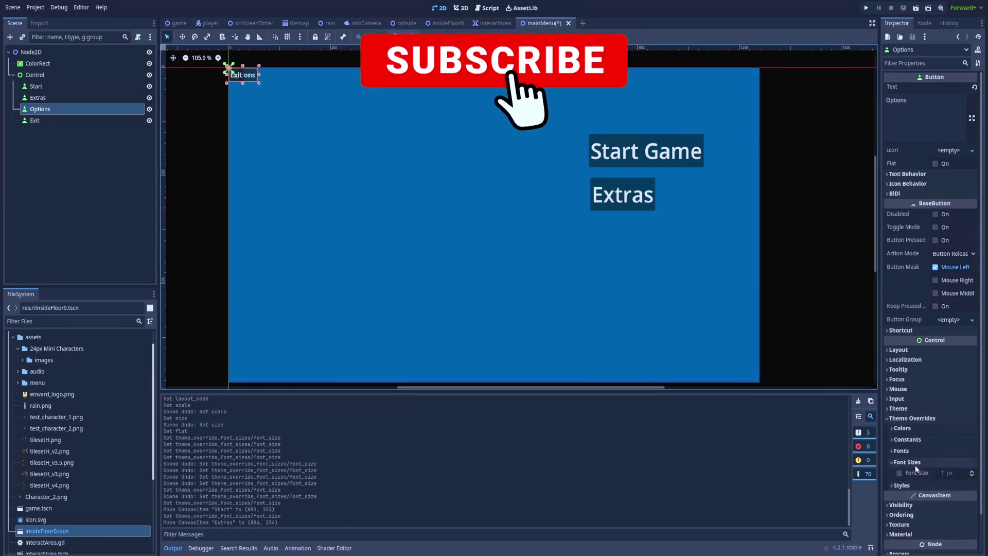
pyautogui.click(899, 472)
pyautogui.moveTo(270, 83); pyautogui.dragTo(631, 236)
# Step: Give Exit 50 px font, place it below Options, and align the column
pyautogui.click(59, 121)
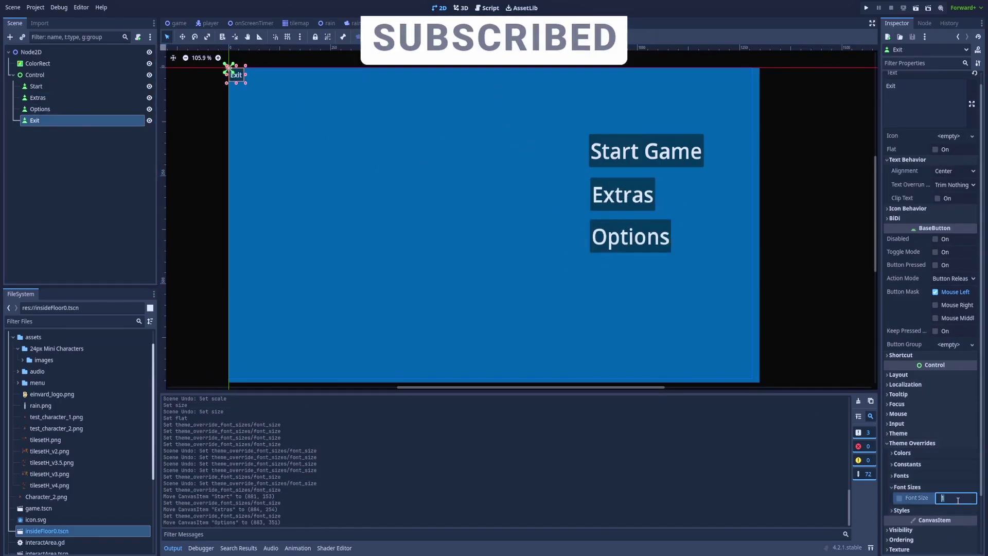
pyautogui.click(899, 498)
pyautogui.moveTo(244, 85); pyautogui.dragTo(609, 277)
pyautogui.click(622, 256)
pyautogui.click(633, 190)
pyautogui.click(72, 174)
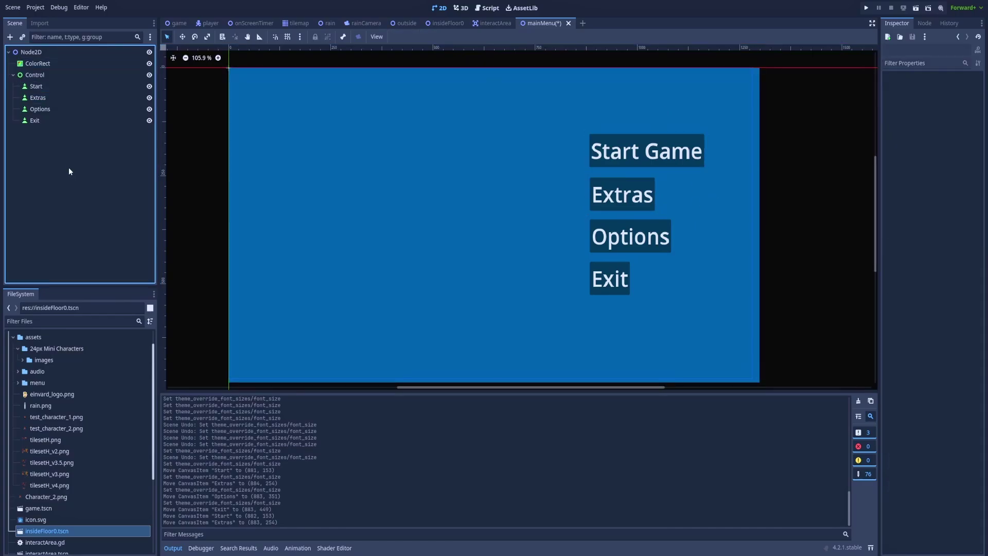
# Step: Attach a new mainMenu.gd script to Node2D and delete its _process function
pyautogui.click(36, 52)
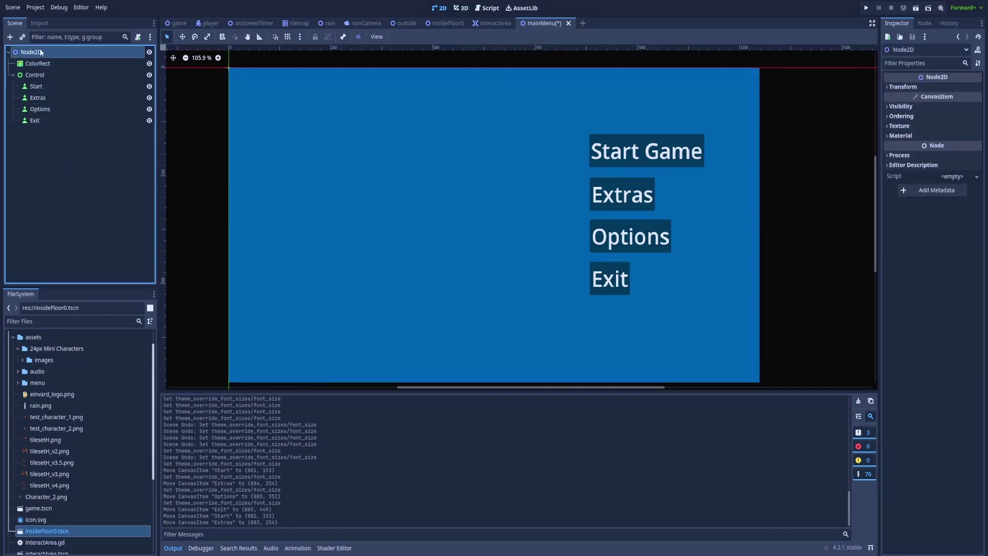
pyautogui.click(138, 37)
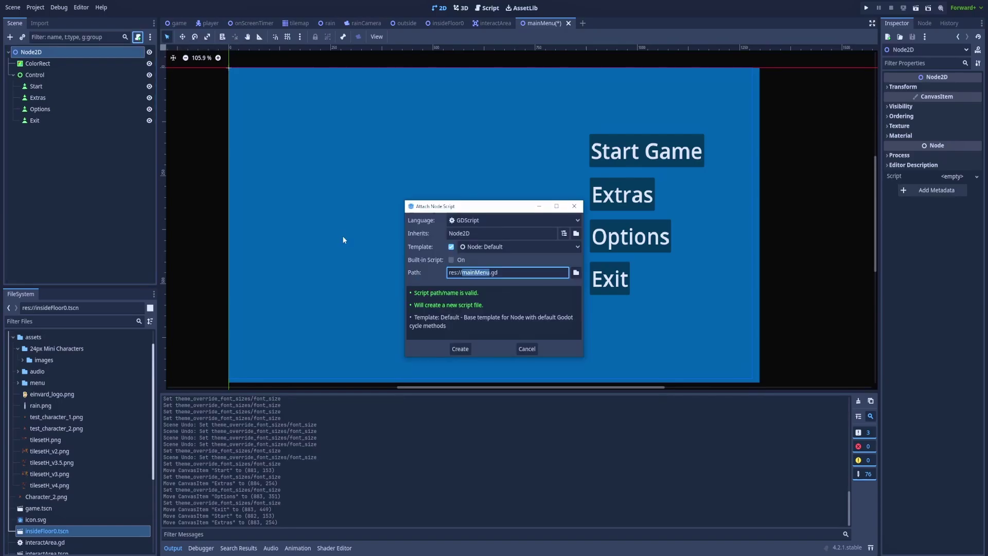
pyautogui.click(465, 350)
pyautogui.moveTo(313, 188); pyautogui.dragTo(231, 161)
pyautogui.press('BackSpace')
pyautogui.press('BackSpace')
pyautogui.press('BackSpace')
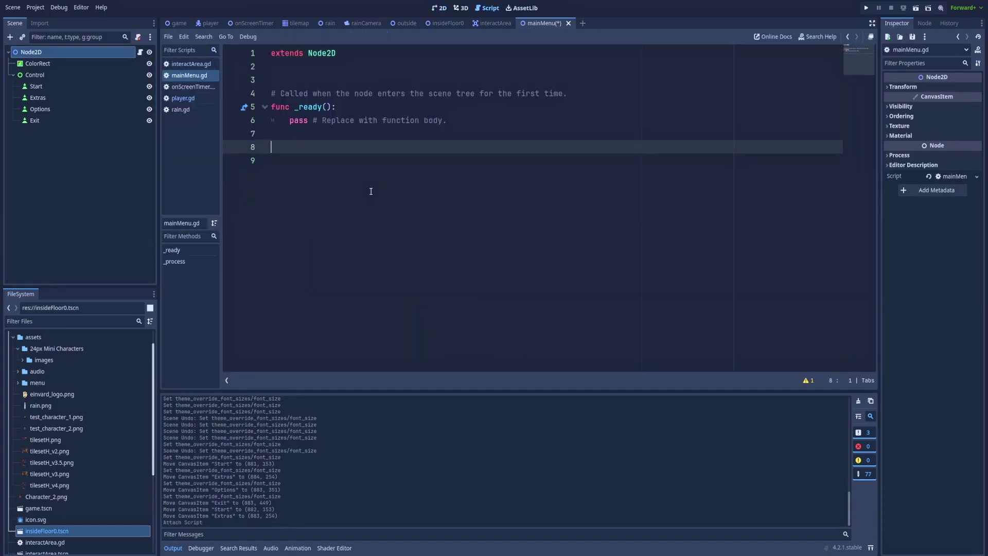
pyautogui.press('Return')
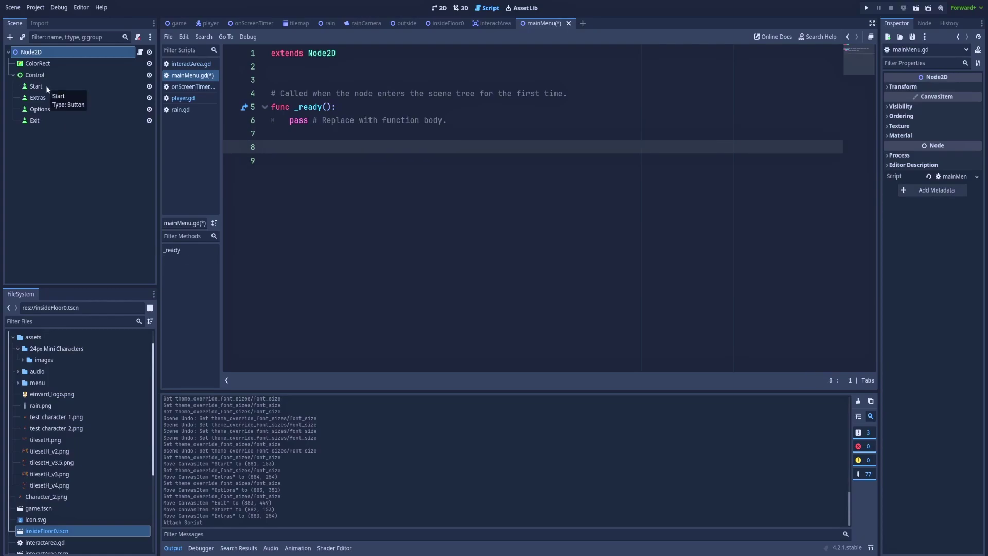
# Step: Connect the Start and Extras buttons' pressed signals to mainMenu.gd
pyautogui.click(46, 86)
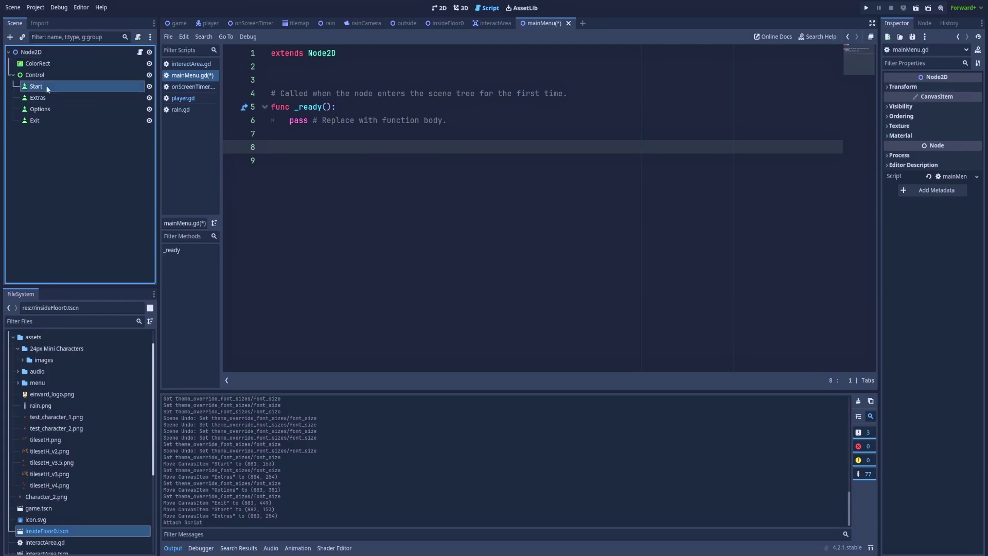
pyautogui.click(925, 25)
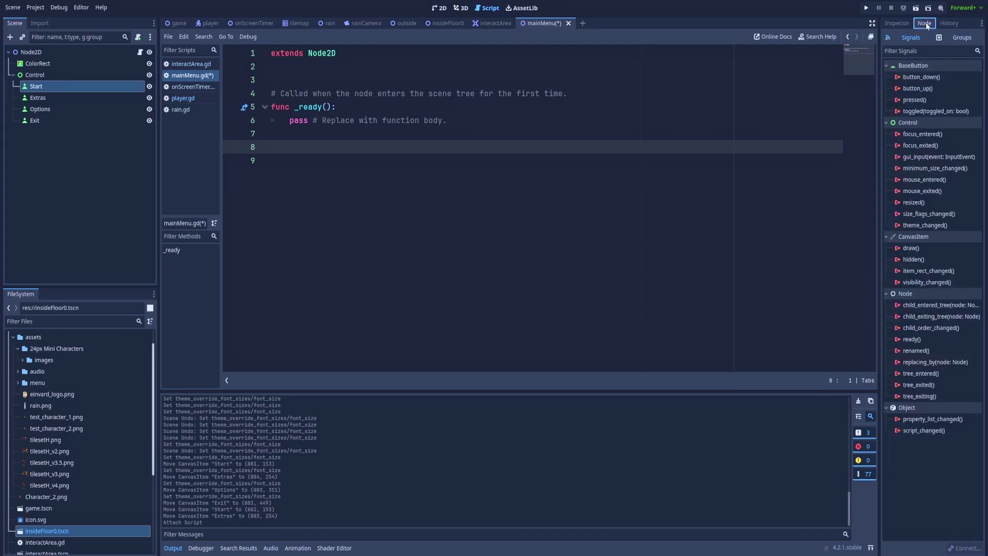
pyautogui.click(914, 100)
pyautogui.doubleClick(916, 101)
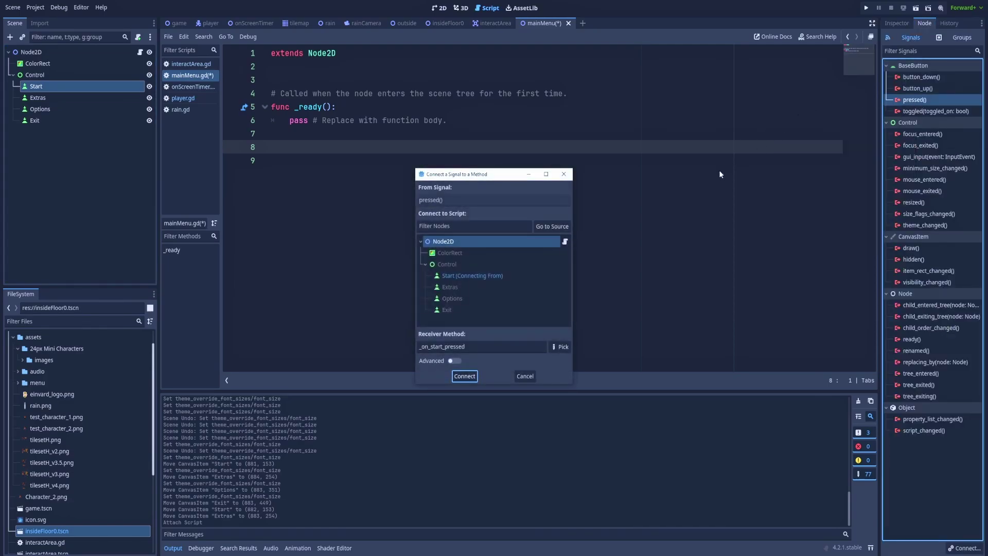
pyautogui.click(464, 376)
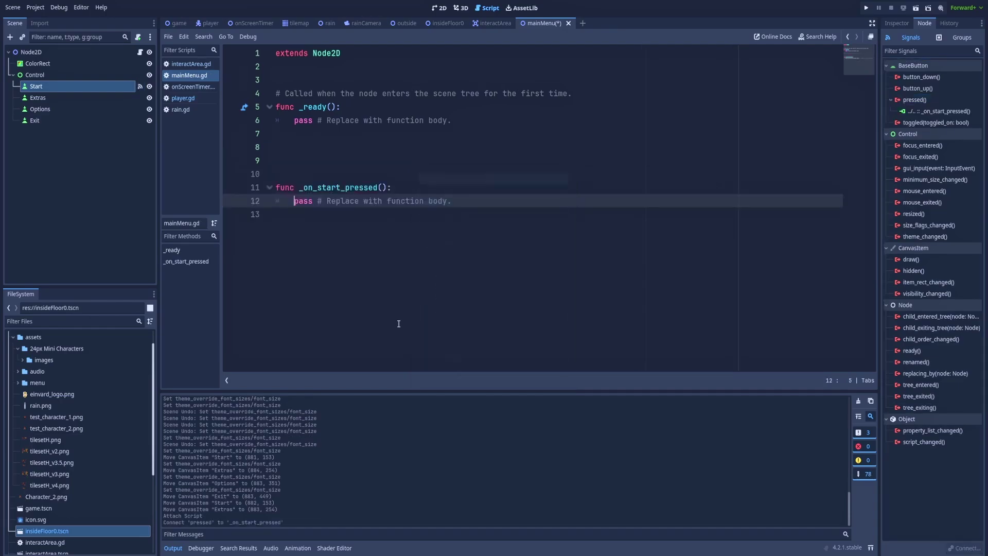
pyautogui.click(69, 97)
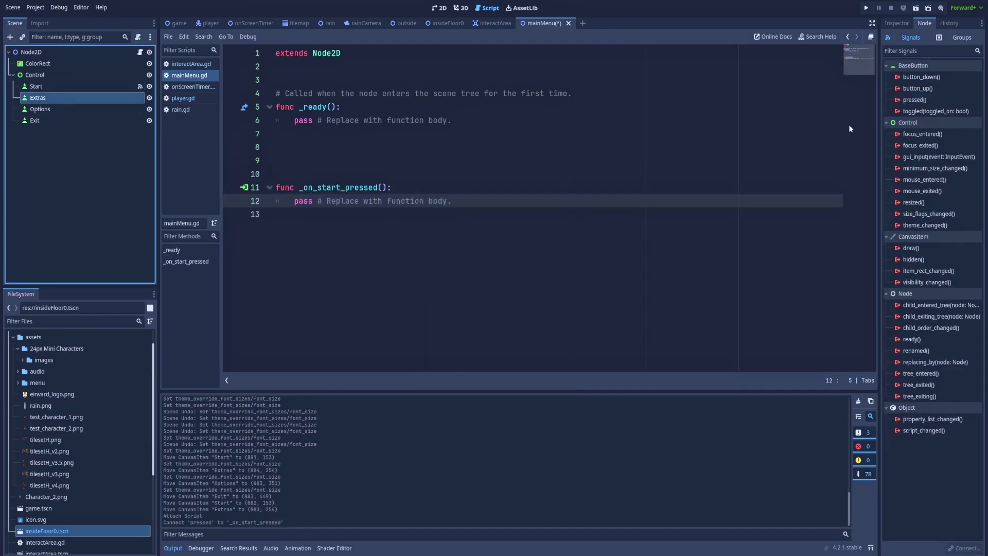
pyautogui.doubleClick(915, 100)
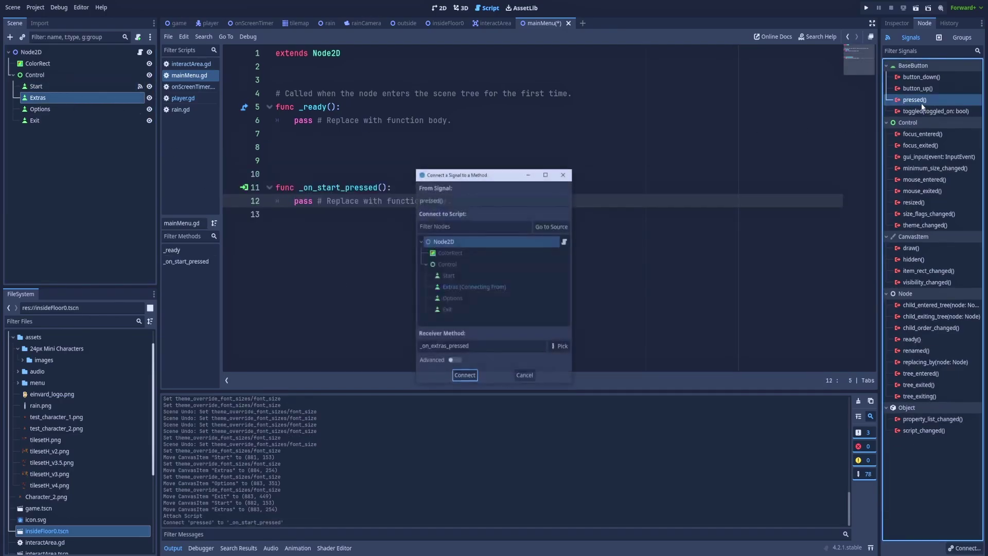
pyautogui.click(464, 375)
# Step: Connect the Options and Exit buttons' pressed signals to mainMenu.gd
pyautogui.click(48, 110)
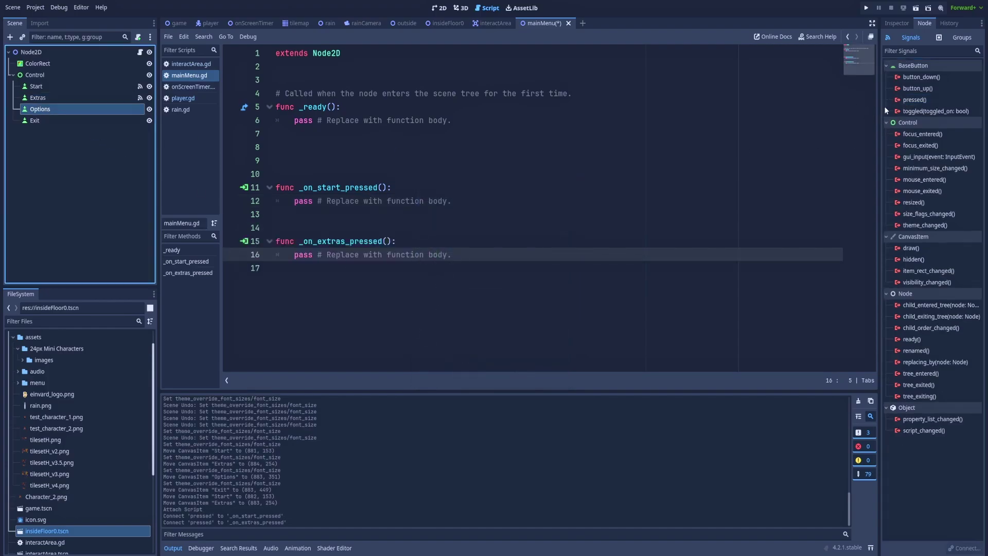
pyautogui.doubleClick(918, 101)
pyautogui.click(464, 376)
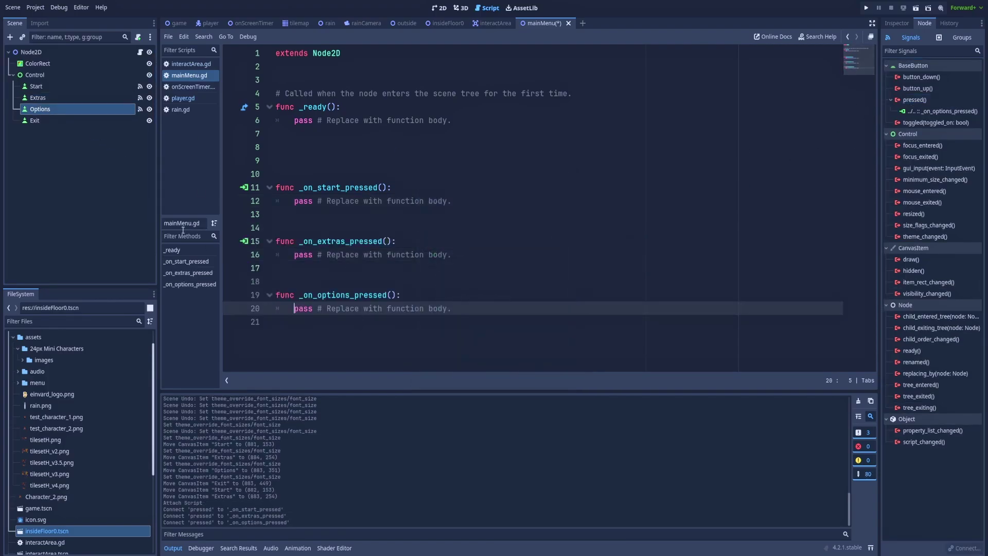
pyautogui.click(34, 120)
pyautogui.doubleClick(915, 99)
pyautogui.click(476, 376)
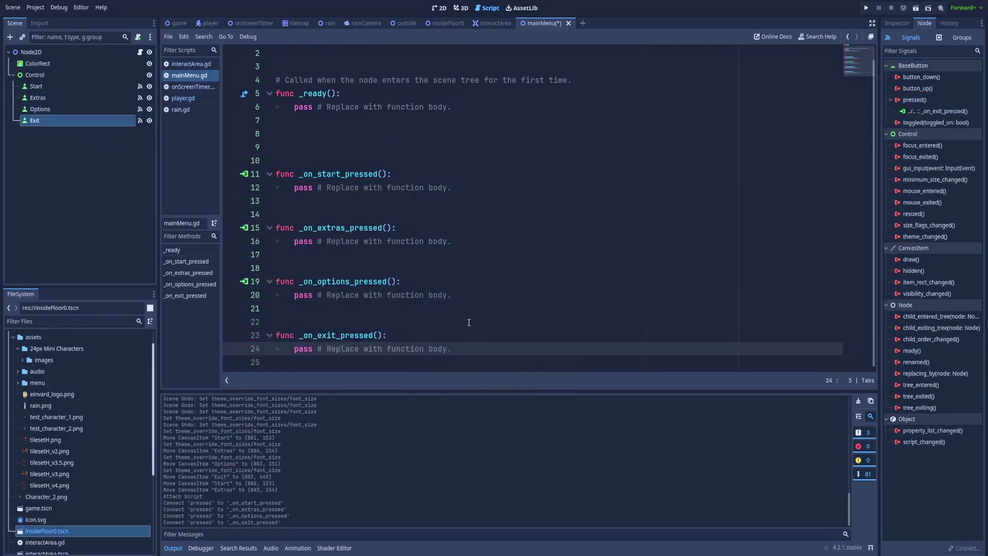
# Step: Replace pass in _on_start_pressed with print("start pressed"), save, and run the project
pyautogui.click(470, 192)
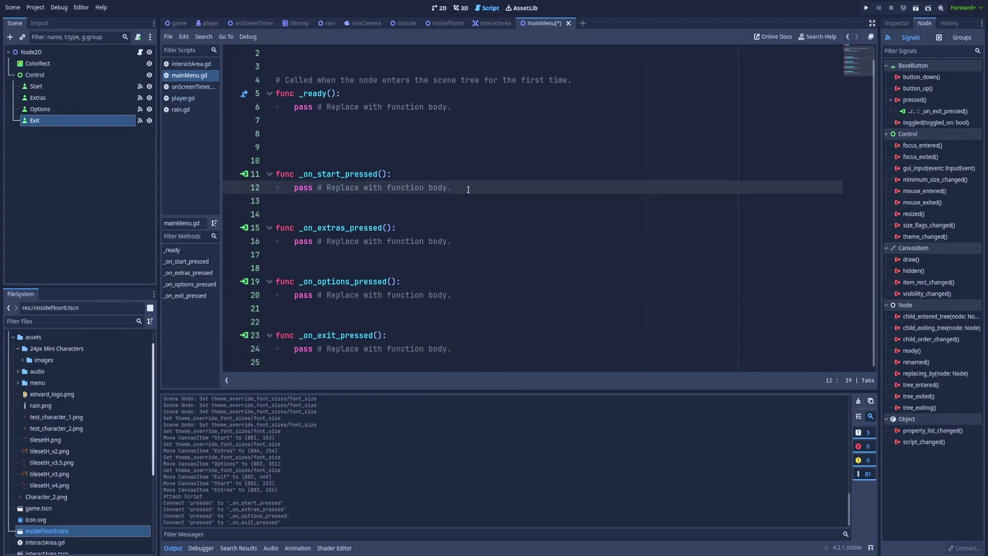
pyautogui.moveTo(466, 189); pyautogui.dragTo(294, 189)
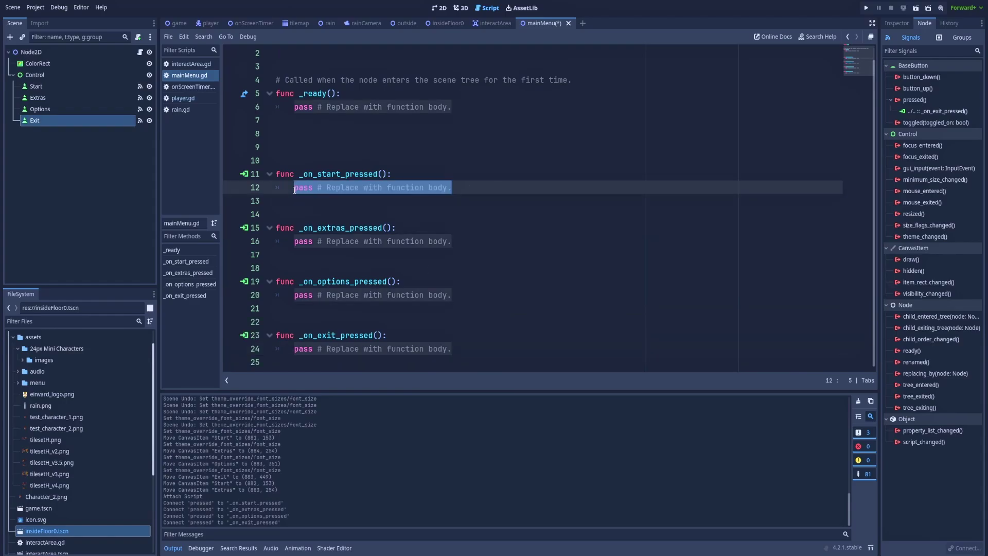
pyautogui.write('print("start p')
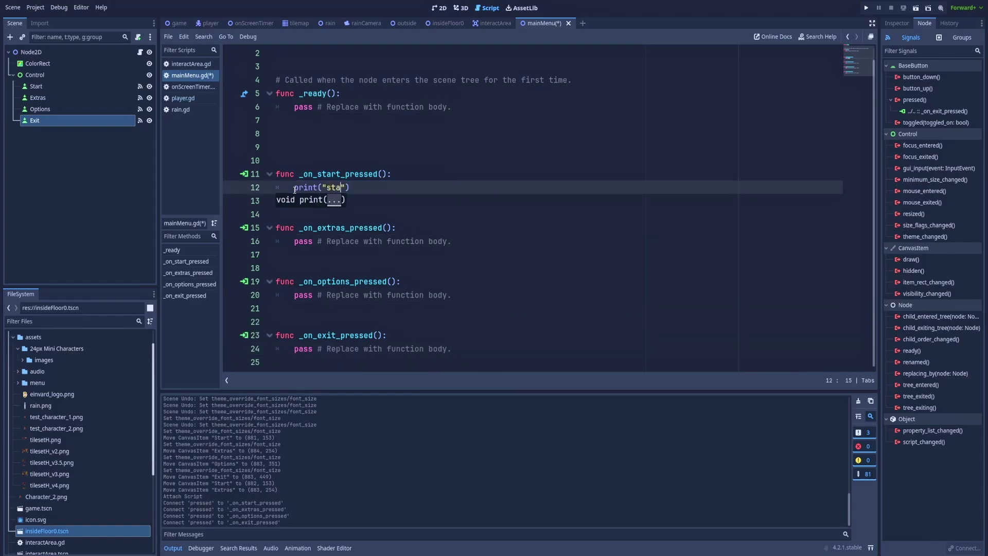
pyautogui.write('ressed')
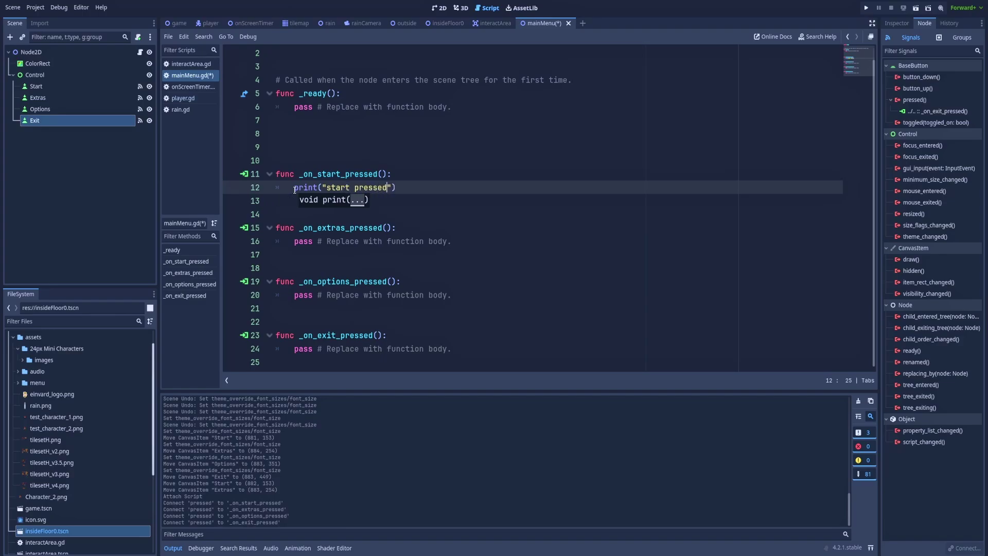
pyautogui.click(401, 174)
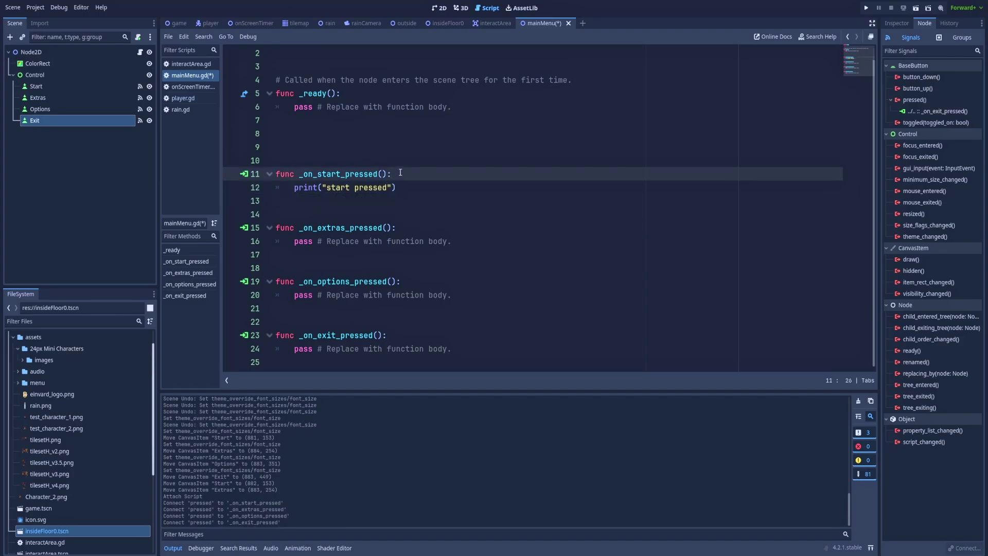
pyautogui.hotkey('ctrl', 's')
pyautogui.click(867, 8)
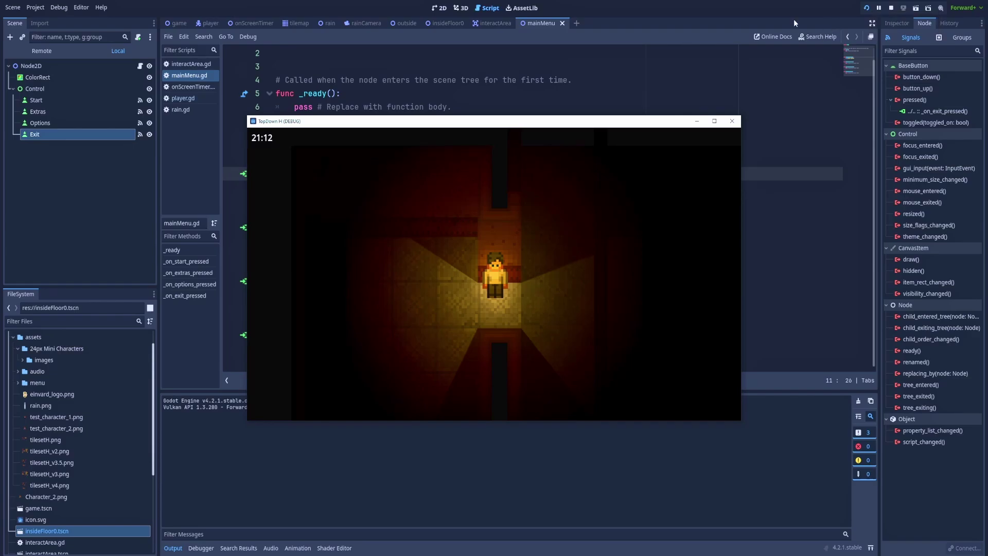
# Step: Close the game and set mainMenu.tscn as the Main Scene in Project Settings
pyautogui.click(731, 121)
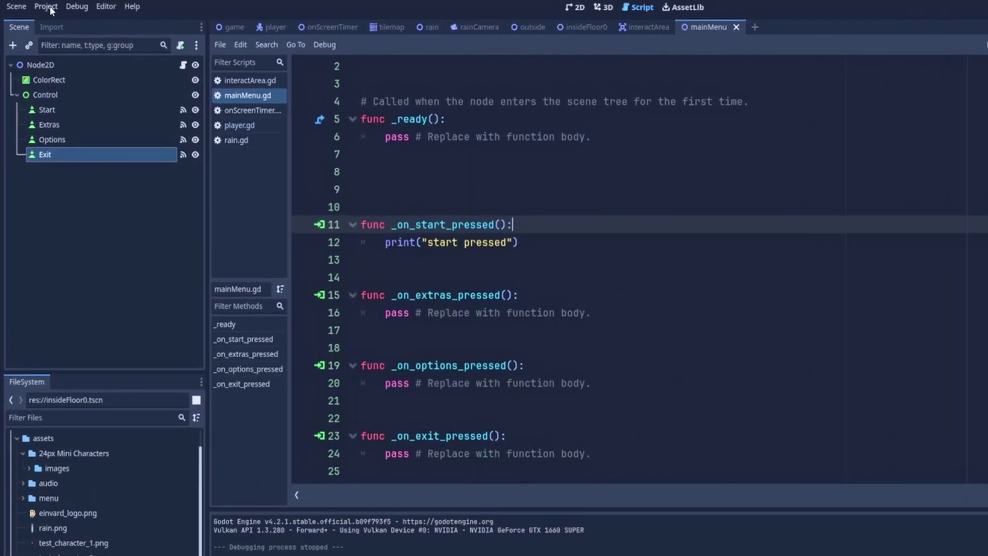
pyautogui.click(46, 6)
pyautogui.click(54, 21)
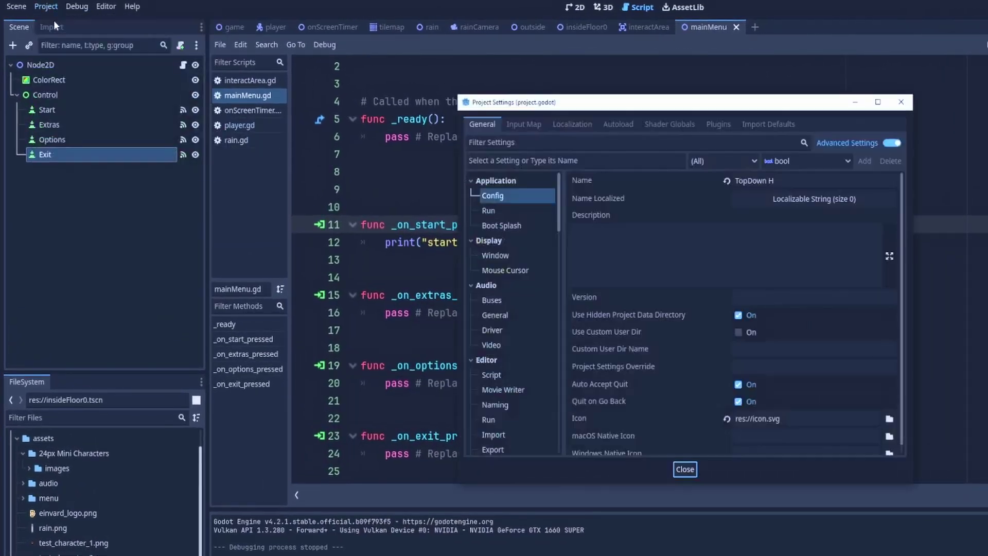
pyautogui.click(501, 210)
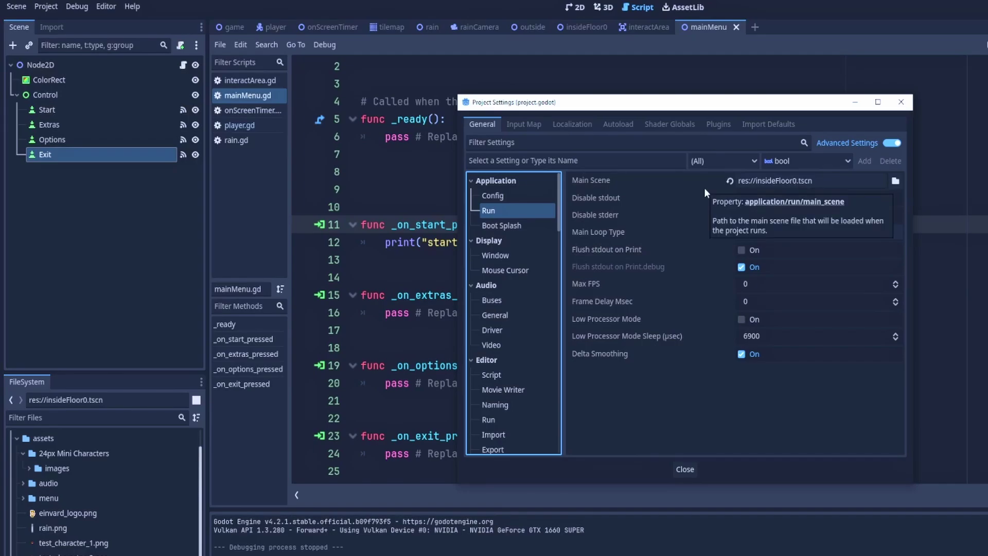
pyautogui.click(895, 181)
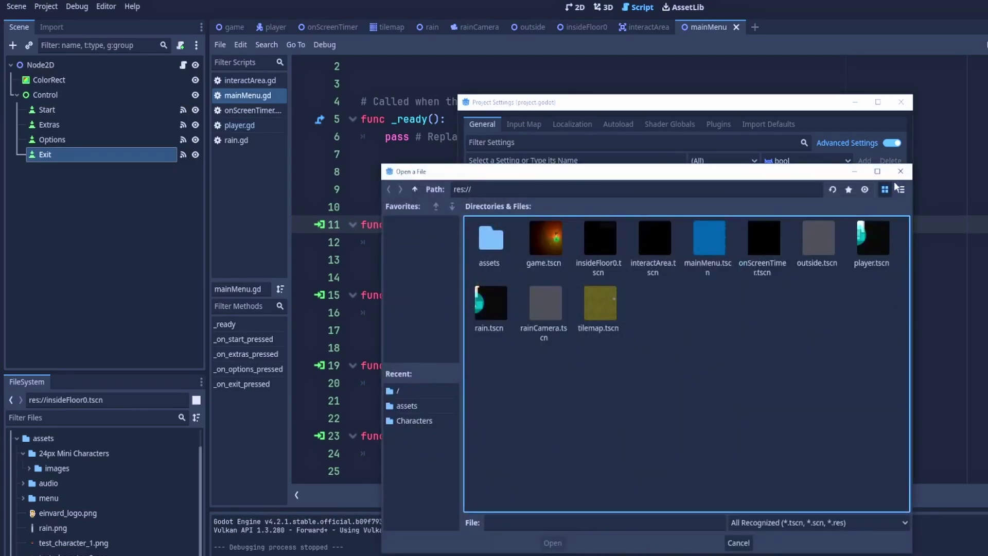
pyautogui.doubleClick(721, 270)
# Step: Run the game, try Options and Start Game to confirm 'start pressed' prints, then close it
pyautogui.click(684, 470)
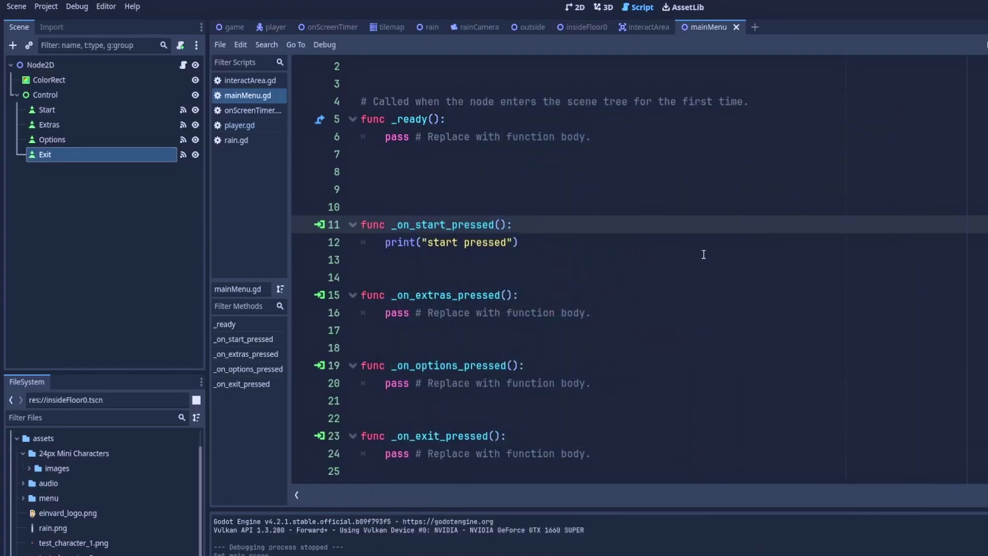
pyautogui.press('F5')
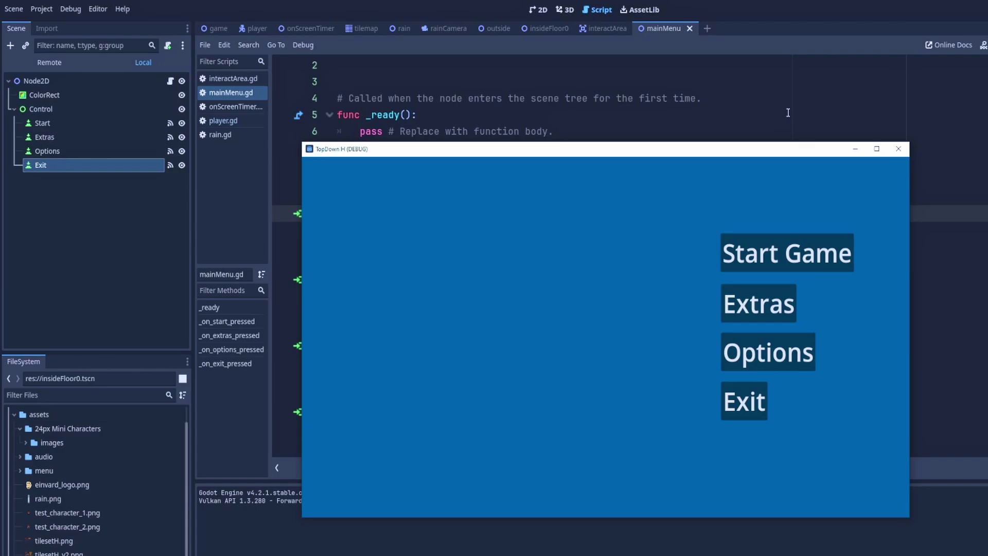
pyautogui.click(752, 355)
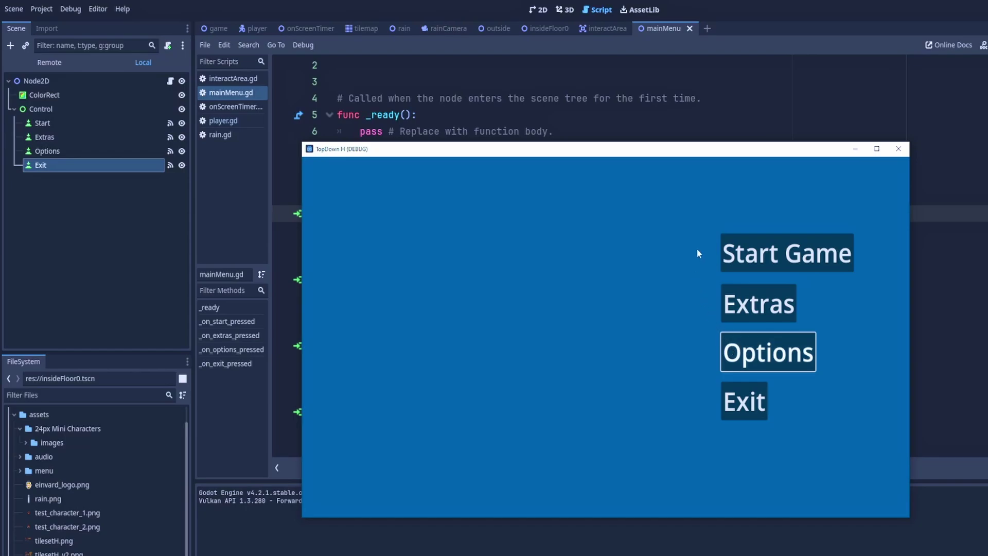
pyautogui.click(753, 253)
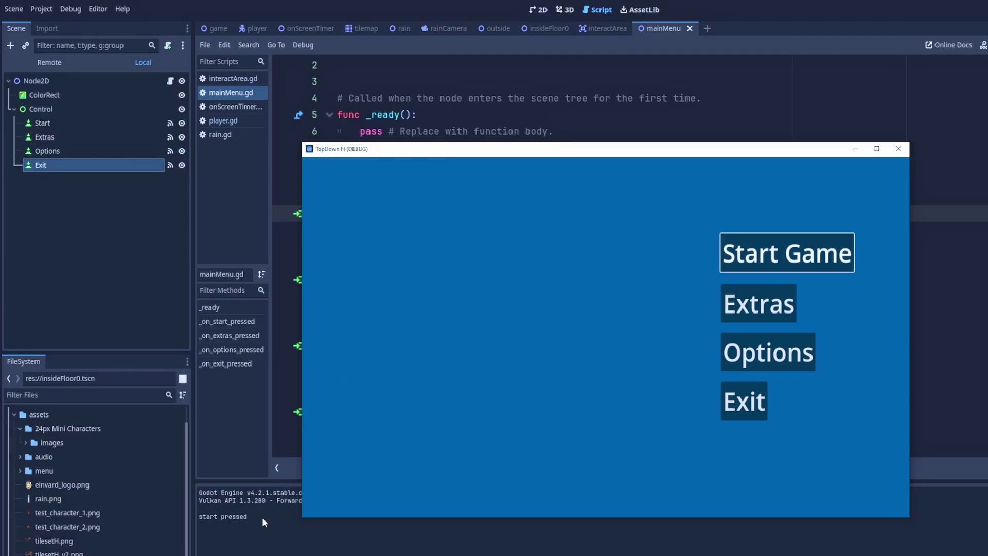
pyautogui.click(898, 149)
# Step: Replace the line 12 print with get_tree().change_scene_to_file("res://insideFloor0.tscn")
pyautogui.click(504, 227)
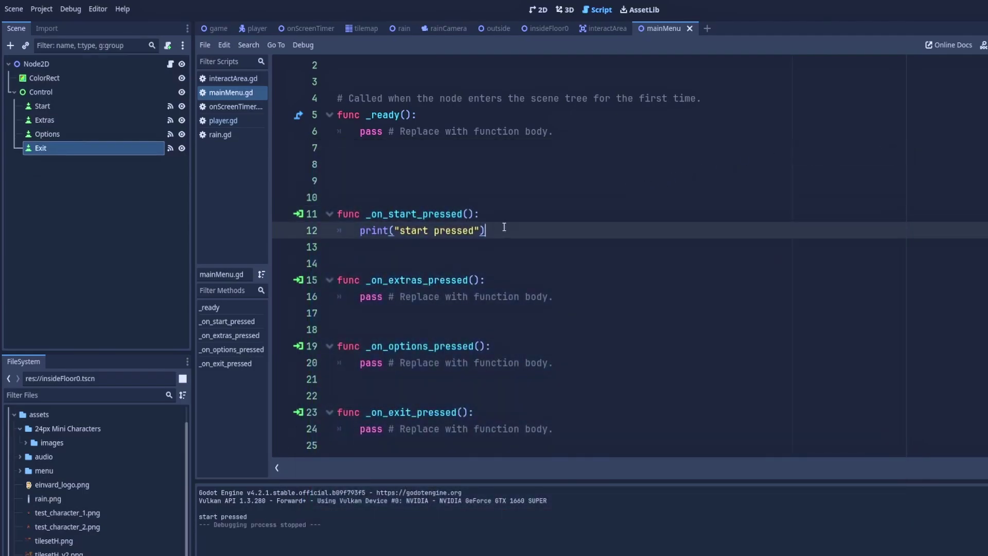
pyautogui.moveTo(489, 230); pyautogui.dragTo(366, 229)
pyautogui.press('BackSpace')
pyautogui.press('BackSpace')
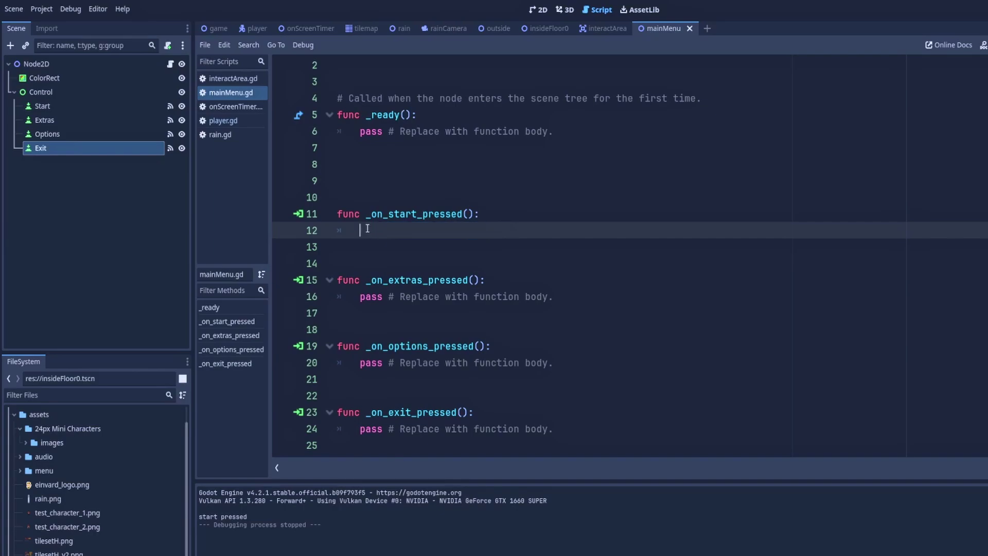
pyautogui.write('get')
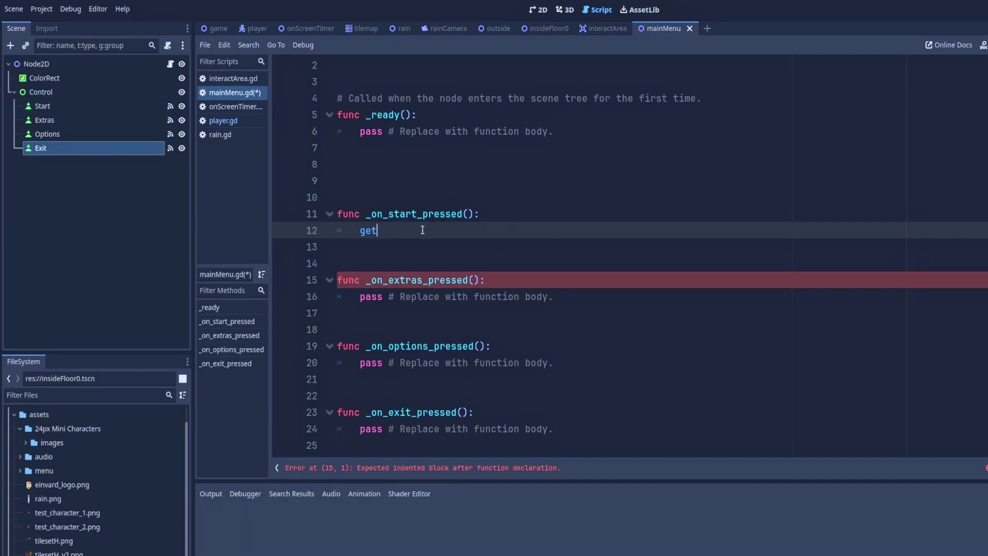
pyautogui.write('_tree')
pyautogui.press('Return')
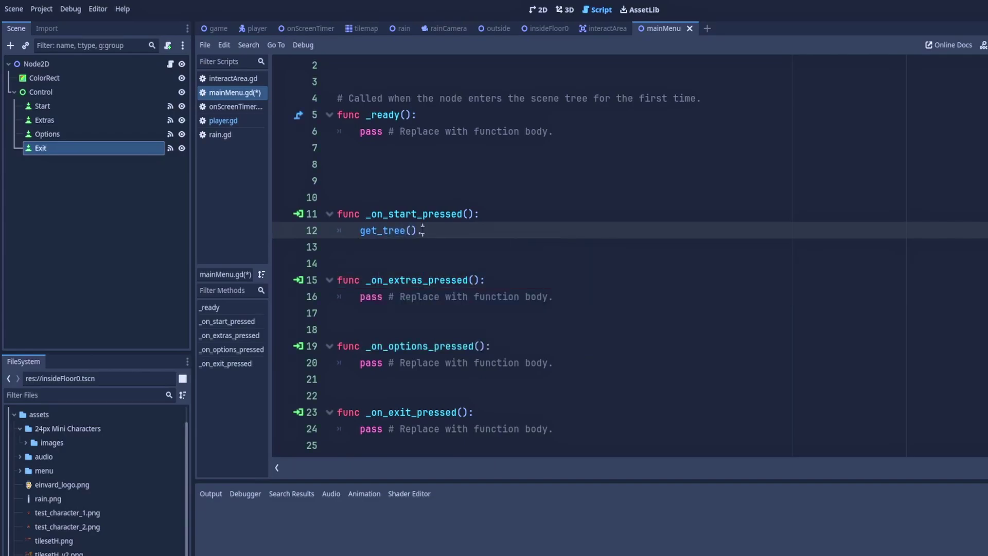
pyautogui.write('.change_')
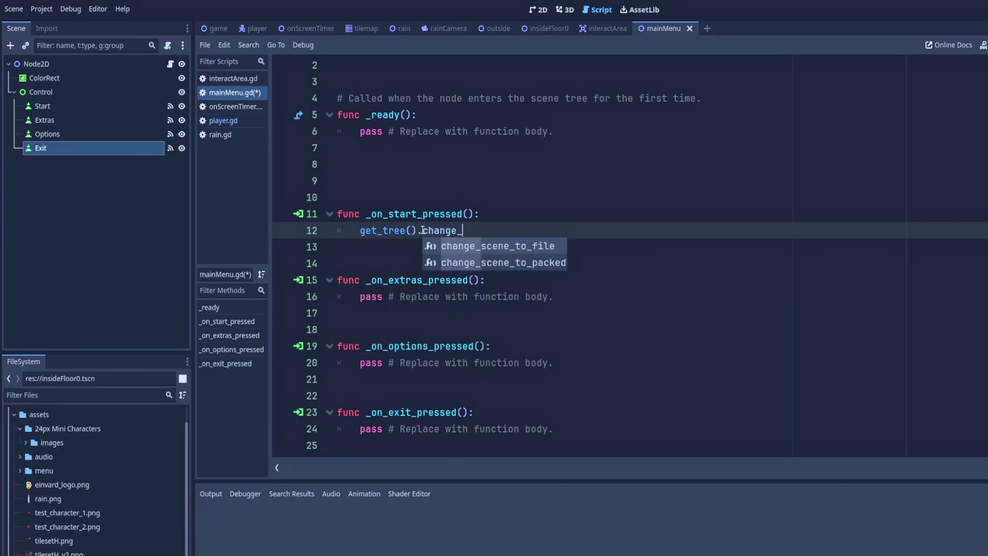
pyautogui.write('sc')
pyautogui.press('Return')
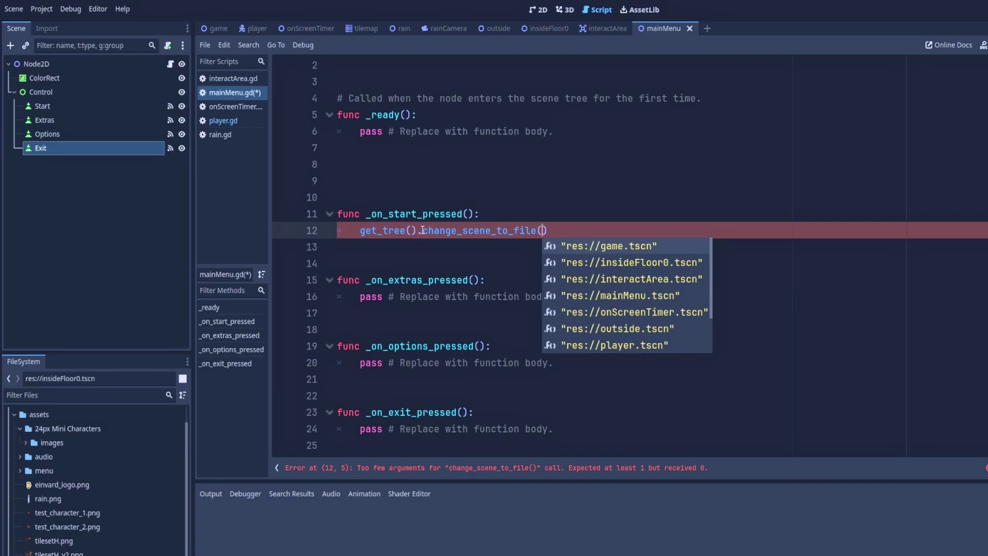
pyautogui.press('Down')
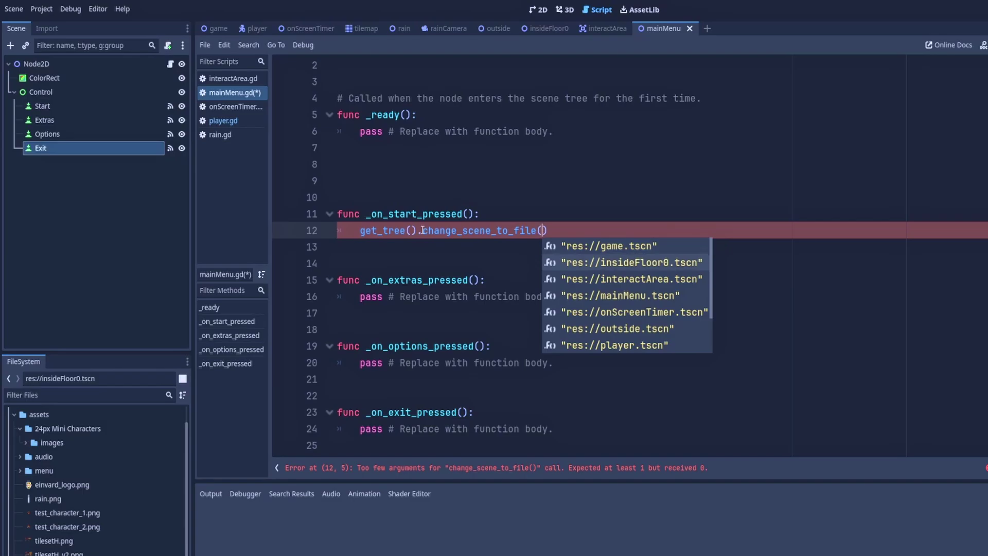
pyautogui.press('Return')
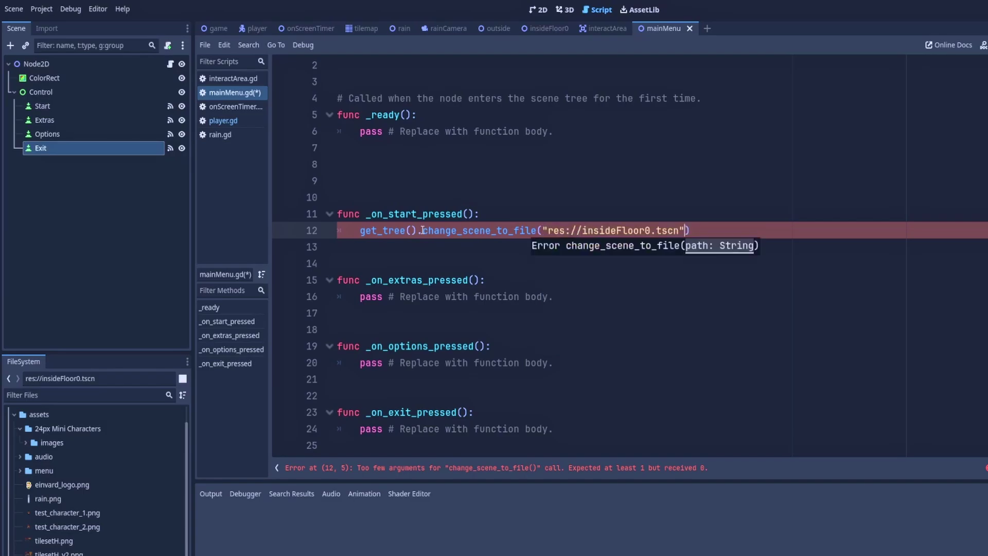
pyautogui.click(526, 228)
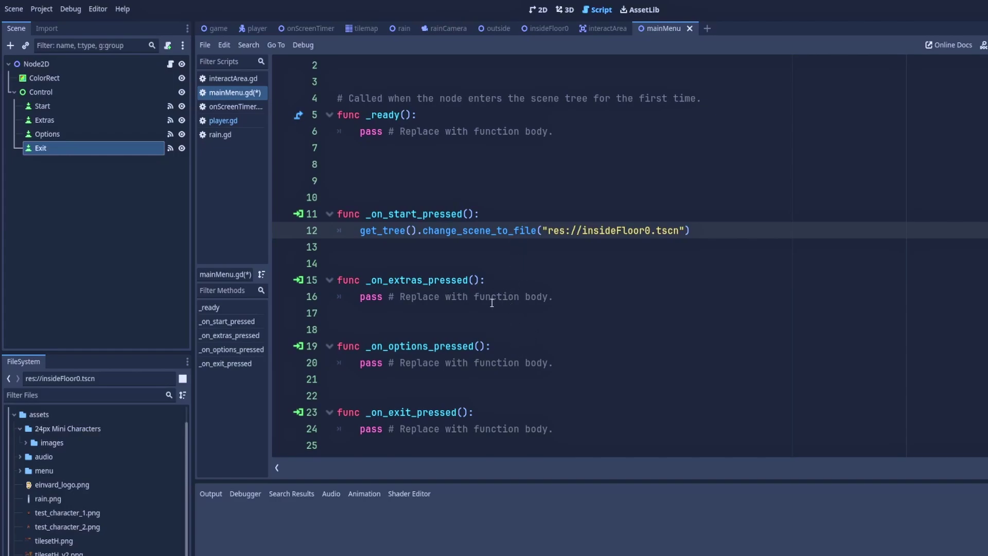
# Step: Replace the Exit function's pass with get_tree().quit() and save mainMenu.gd
pyautogui.click(612, 424)
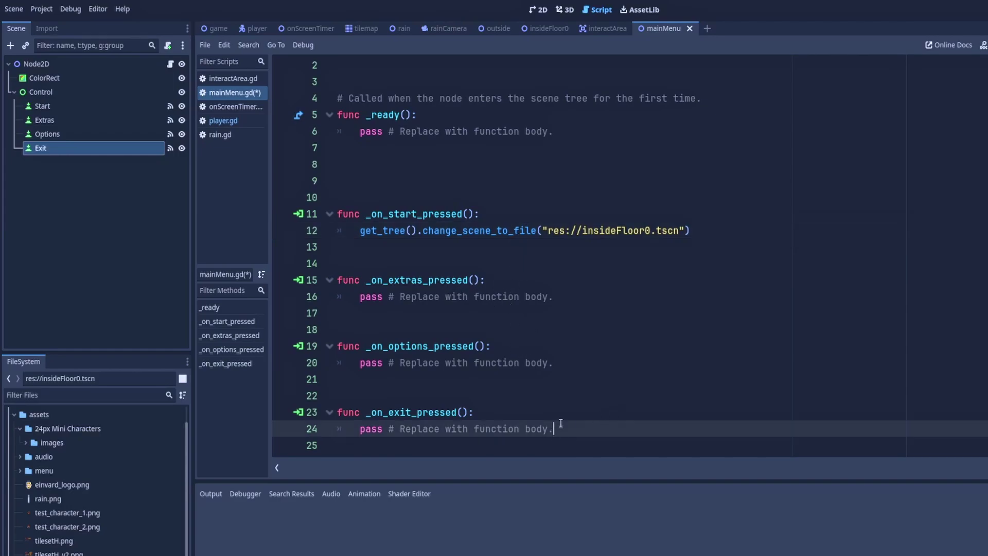
pyautogui.moveTo(560, 429); pyautogui.dragTo(360, 429)
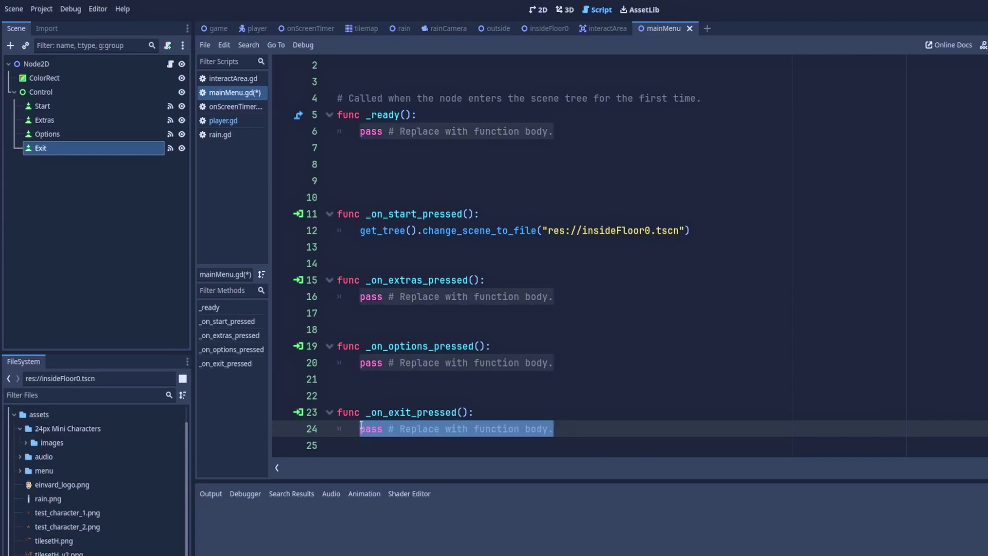
pyautogui.write('get_tre')
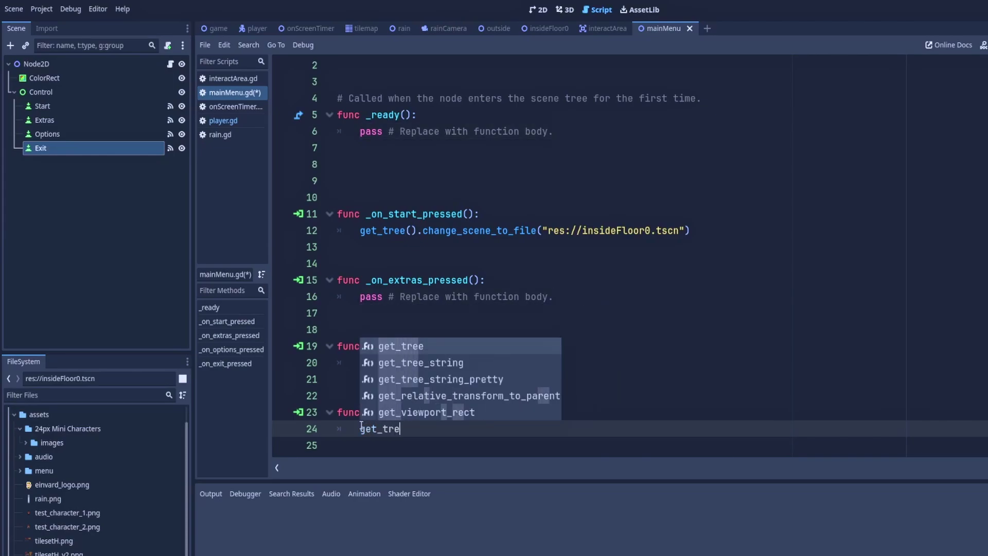
pyautogui.press('Return')
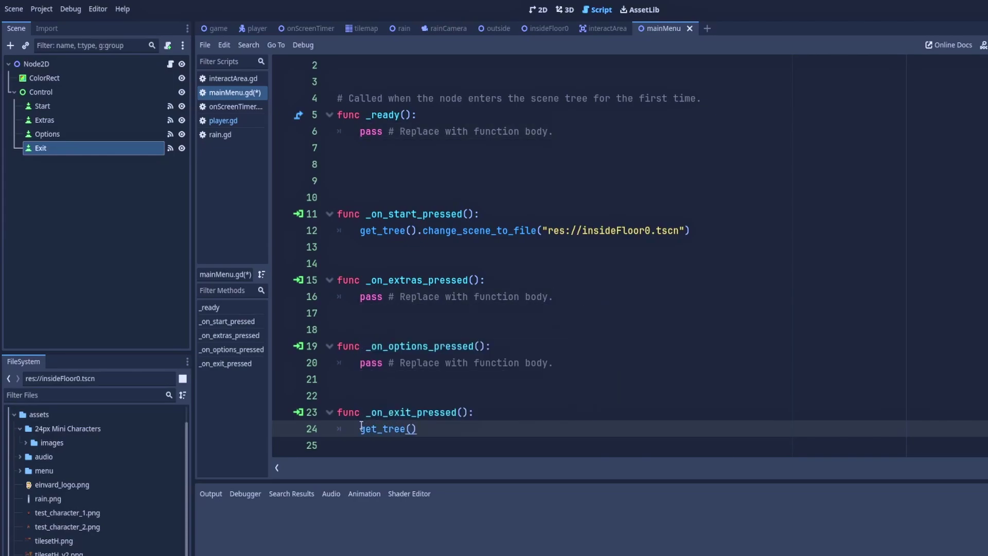
pyautogui.write('.quit')
pyautogui.press('Return')
pyautogui.hotkey('ctrl', 's')
# Step: Run the game, check Start Game loads the dark level, return to the menu, and Exit quits
pyautogui.click(440, 396)
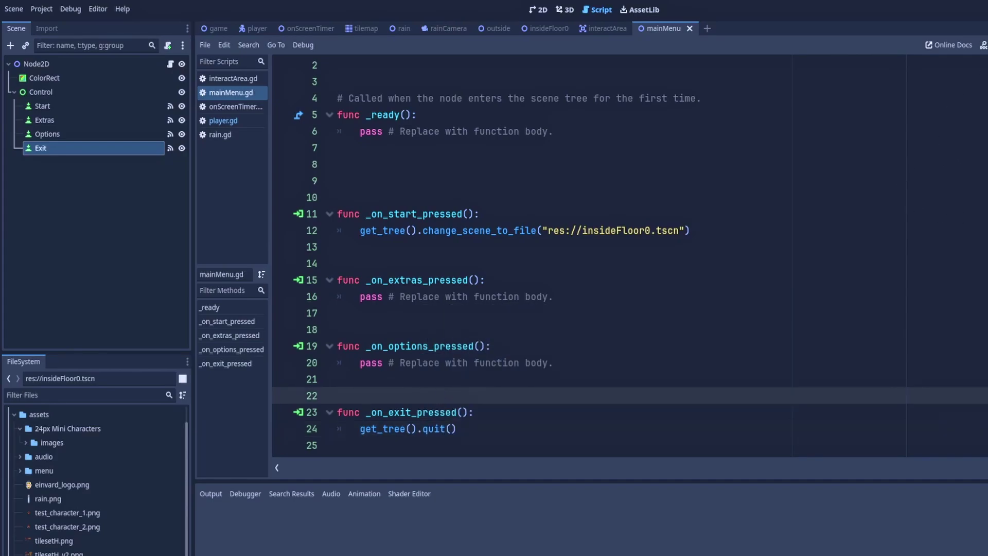
pyautogui.press('F5')
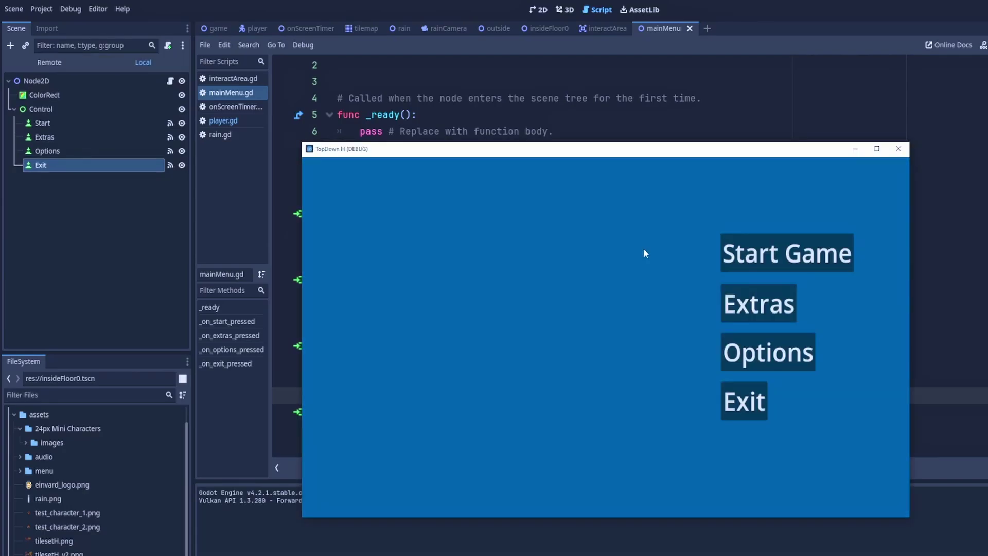
pyautogui.click(752, 246)
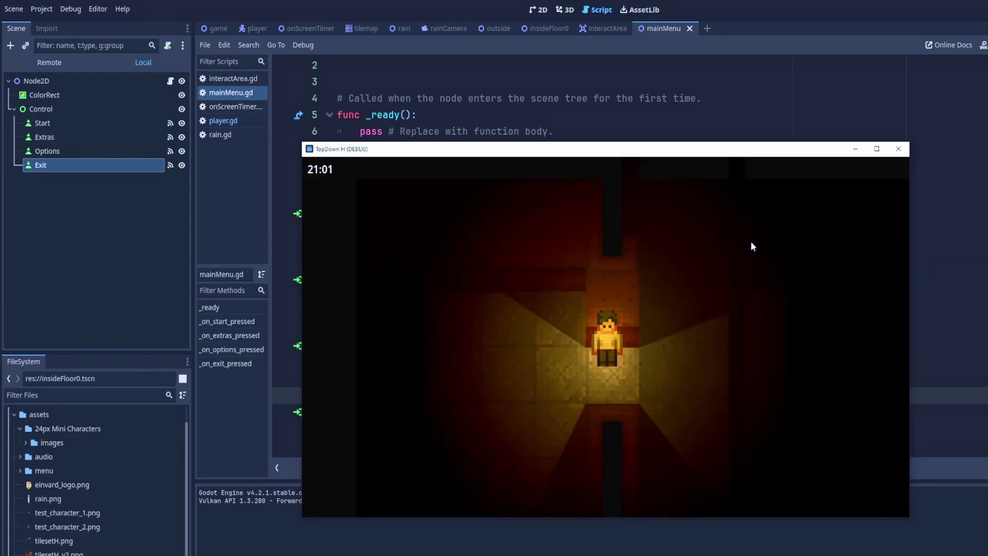
pyautogui.press('Escape')
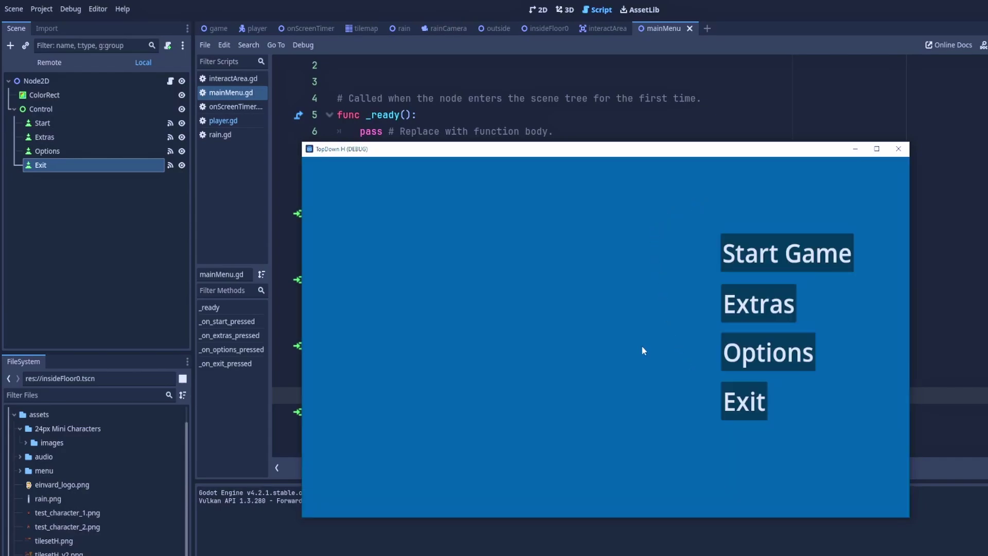
pyautogui.click(738, 398)
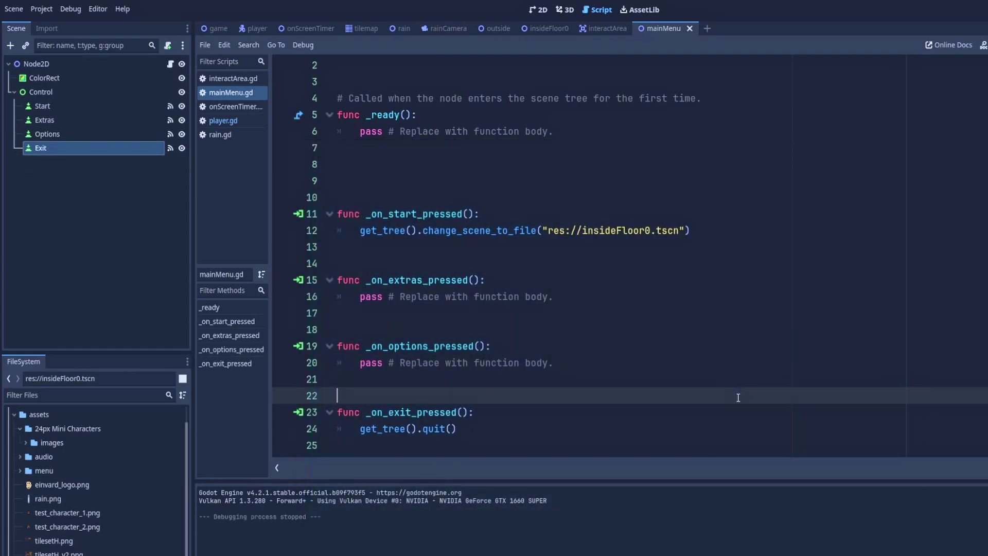
# Step: In the 2D view, change the Start and Extras nodes' type to TextureButton
pyautogui.hotkey('ctrl', 'F1')
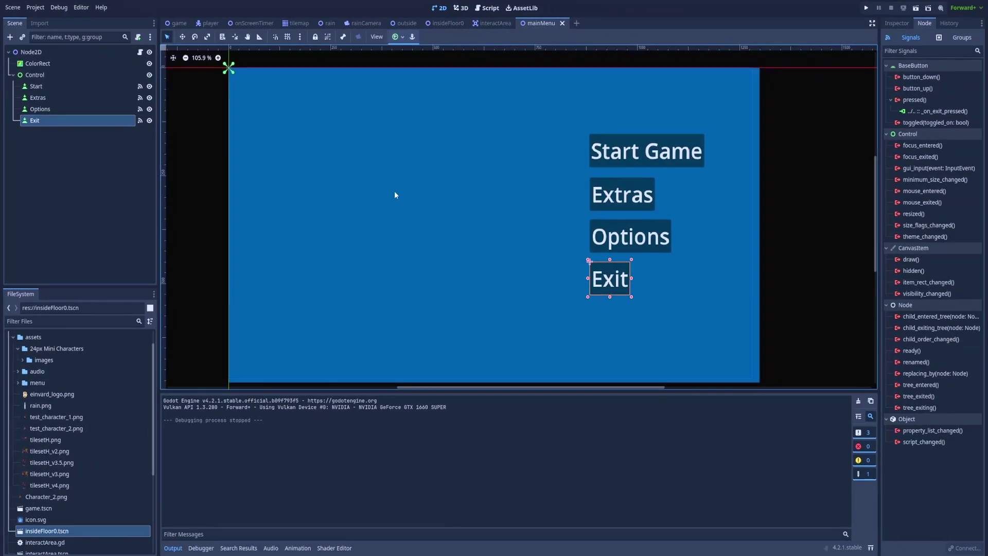
pyautogui.click(42, 152)
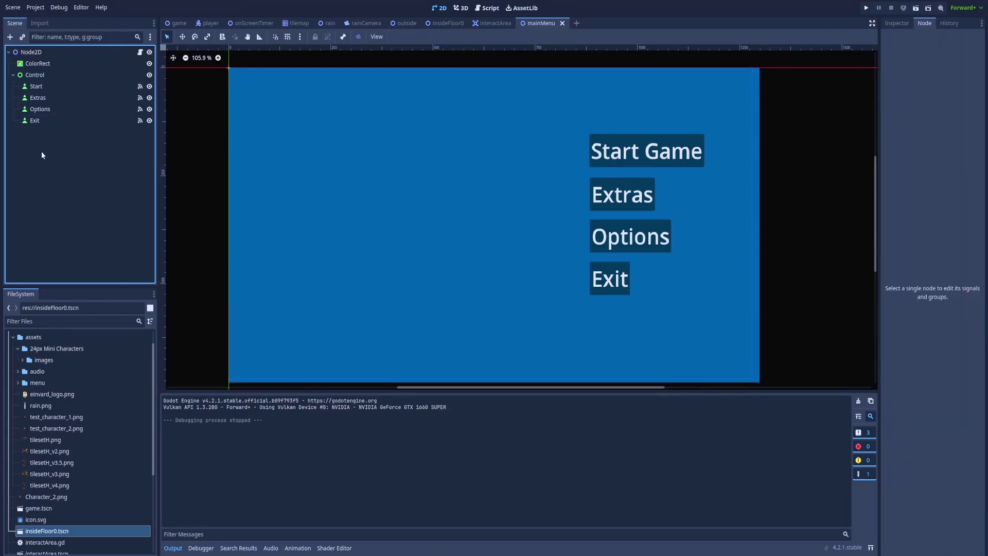
pyautogui.rightClick(36, 87)
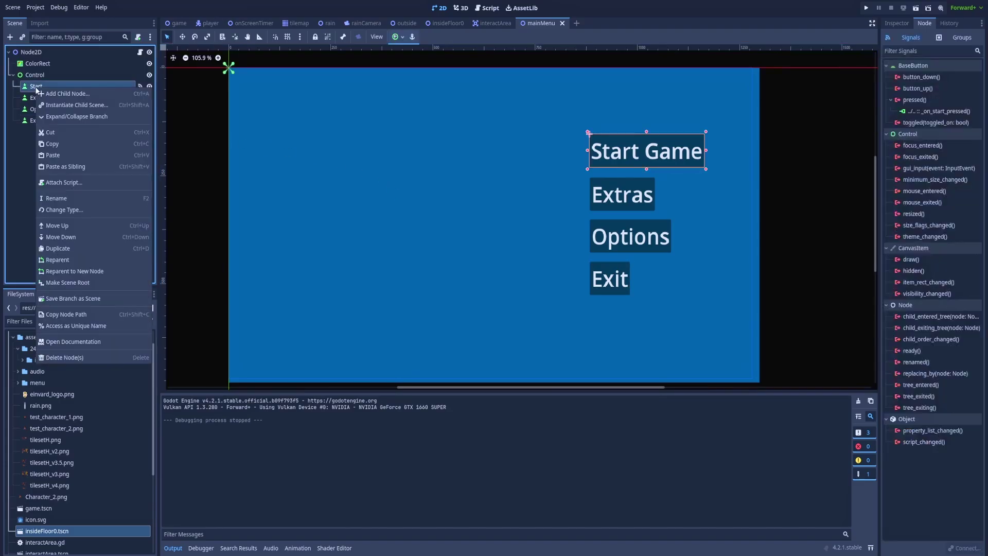
pyautogui.click(77, 206)
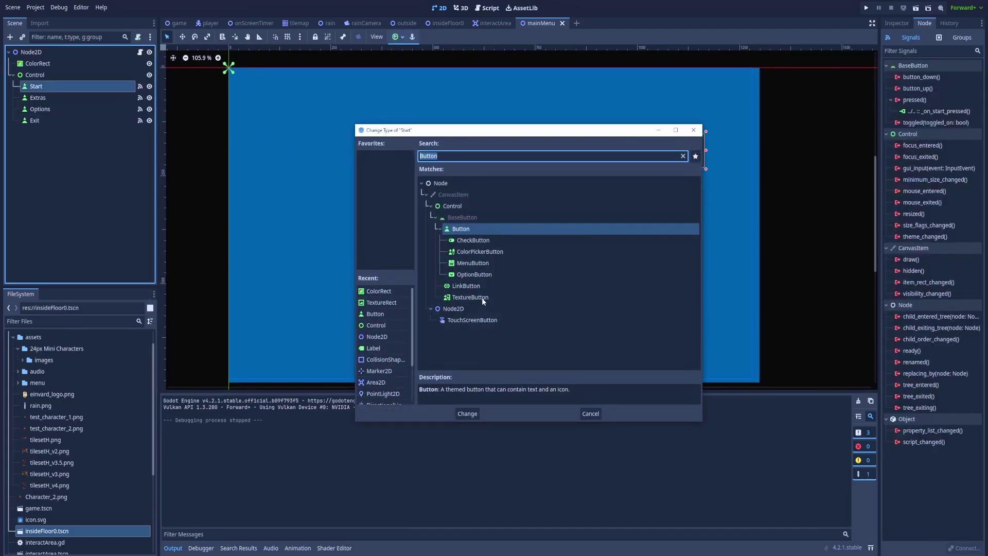
pyautogui.doubleClick(470, 297)
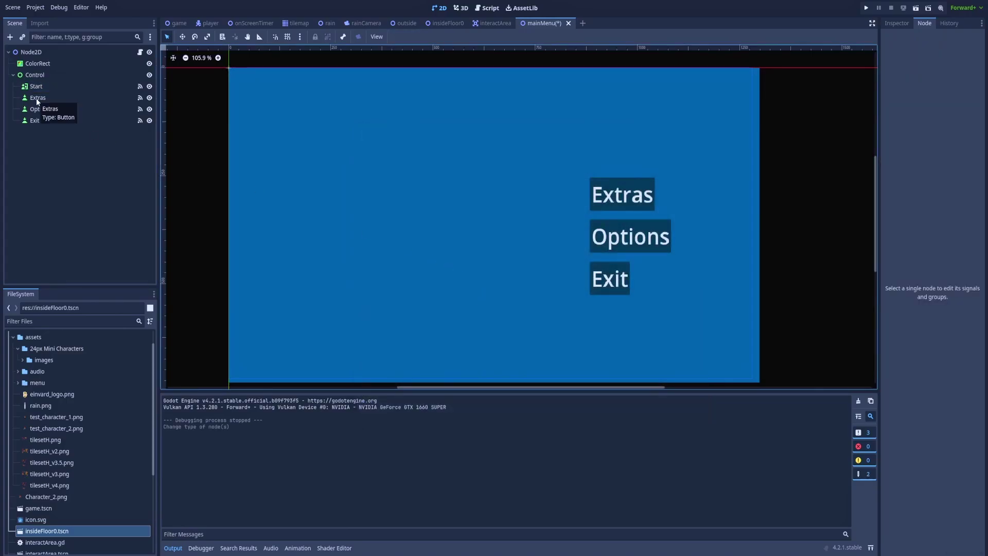
pyautogui.rightClick(36, 98)
pyautogui.click(73, 224)
pyautogui.doubleClick(463, 296)
# Step: Change the Options and Exit nodes' type to TextureButton as well
pyautogui.rightClick(56, 109)
pyautogui.click(82, 233)
pyautogui.doubleClick(463, 296)
pyautogui.rightClick(34, 121)
pyautogui.click(82, 243)
pyautogui.doubleClick(459, 299)
pyautogui.click(51, 87)
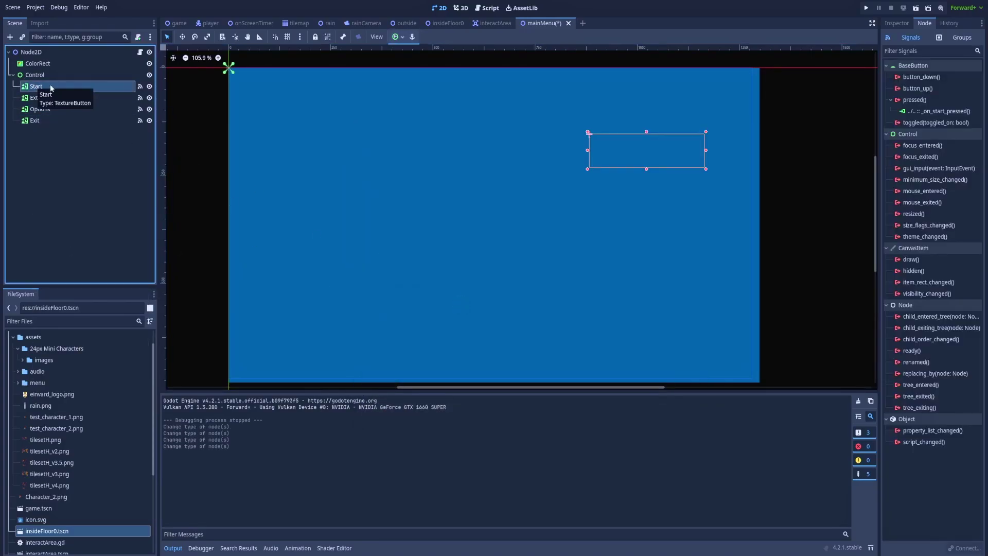
# Step: Assign startGame_normal.png as Start's Normal texture and anchor the button Top Left
pyautogui.click(905, 26)
pyautogui.click(887, 137)
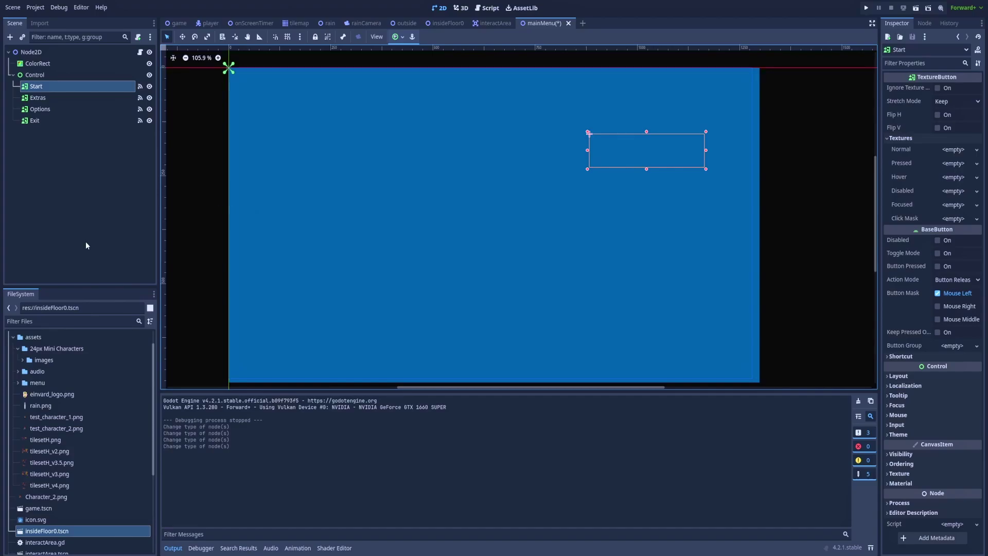
pyautogui.click(18, 382)
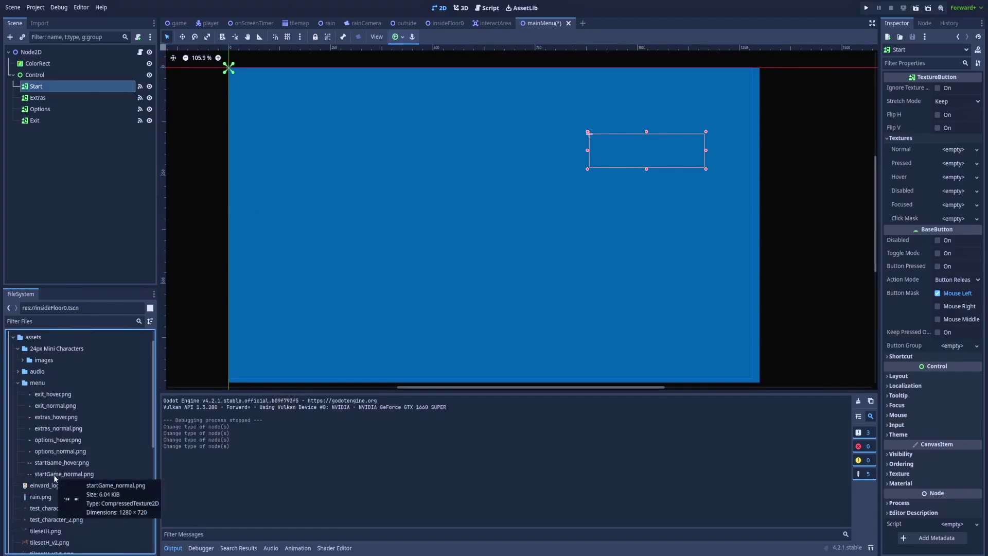
pyautogui.moveTo(53, 474); pyautogui.dragTo(942, 153)
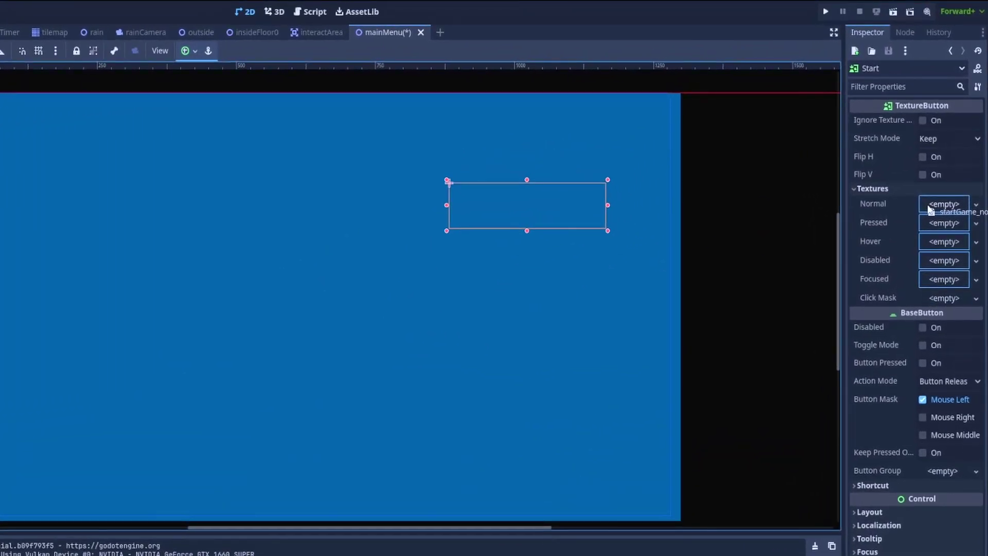
pyautogui.moveTo(930, 209); pyautogui.dragTo(931, 210)
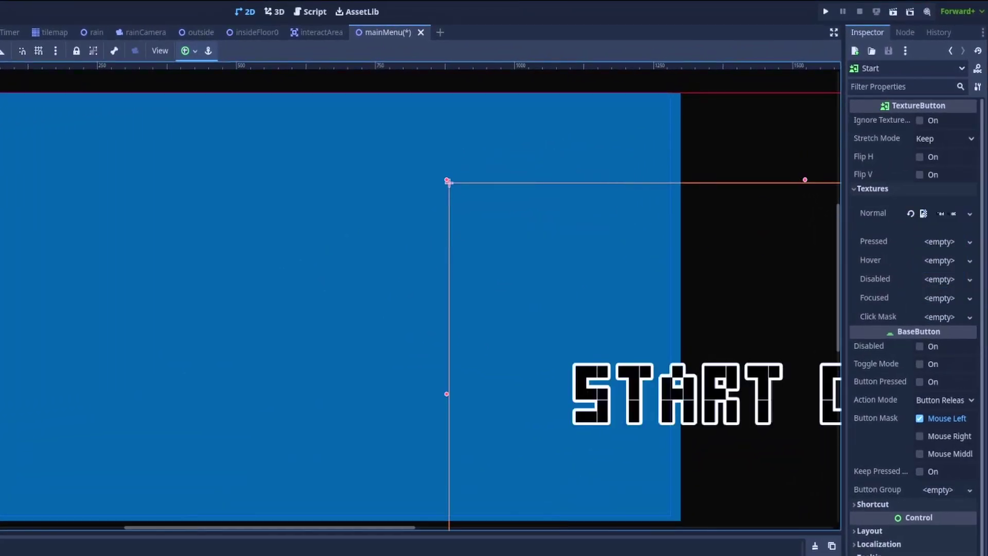
pyautogui.click(186, 50)
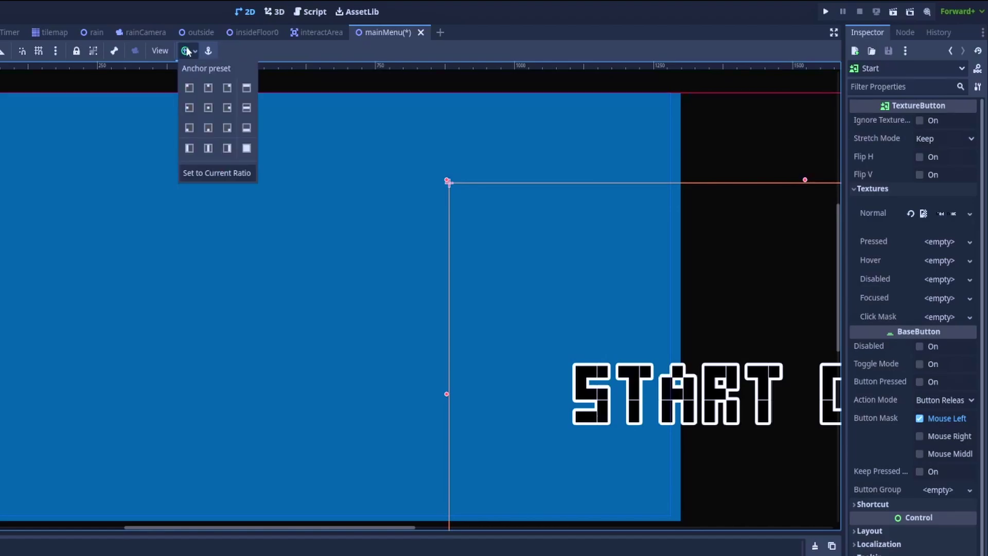
pyautogui.click(190, 88)
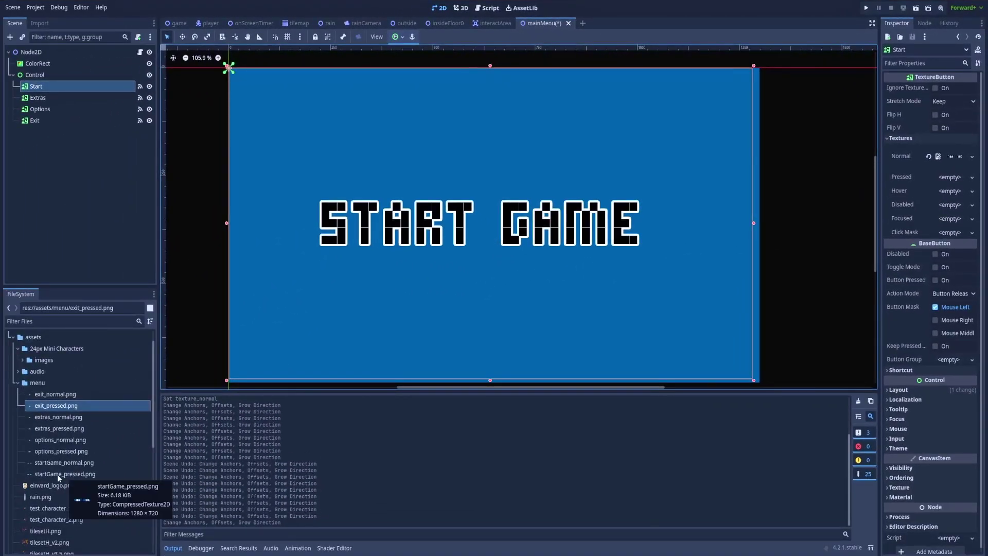
# Step: Give Start its pressed texture and assign extras_normal.png, options_normal.png and Exit's normal texture
pyautogui.moveTo(66, 474); pyautogui.dragTo(941, 176)
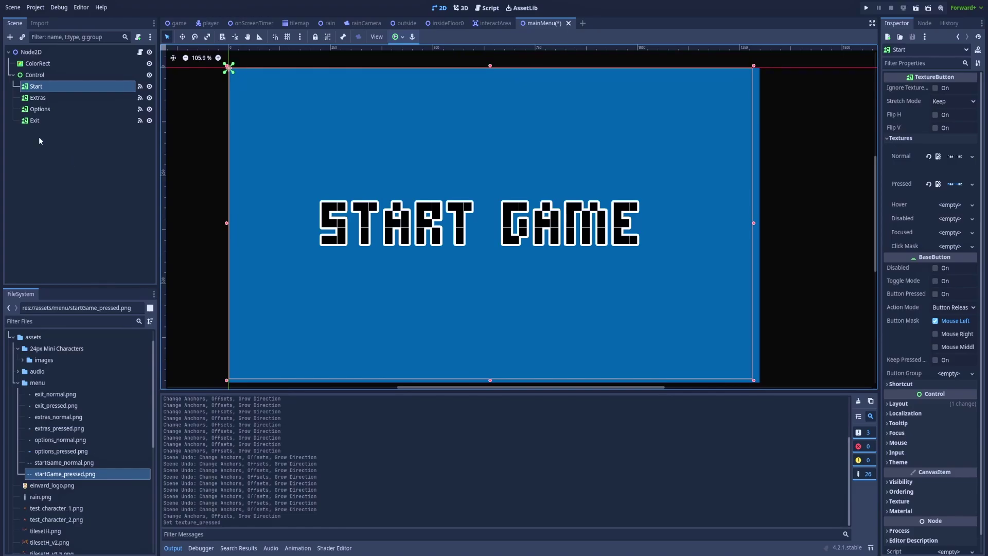
pyautogui.click(38, 98)
pyautogui.moveTo(67, 416); pyautogui.dragTo(957, 164)
pyautogui.click(40, 108)
pyautogui.click(893, 139)
pyautogui.moveTo(60, 439); pyautogui.dragTo(955, 156)
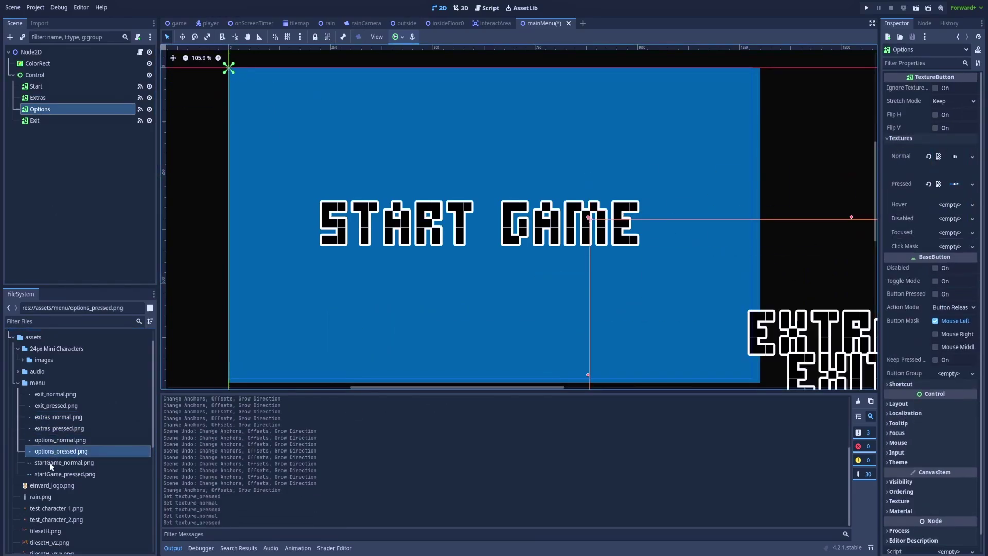
pyautogui.click(34, 121)
pyautogui.moveTo(61, 439); pyautogui.dragTo(955, 156)
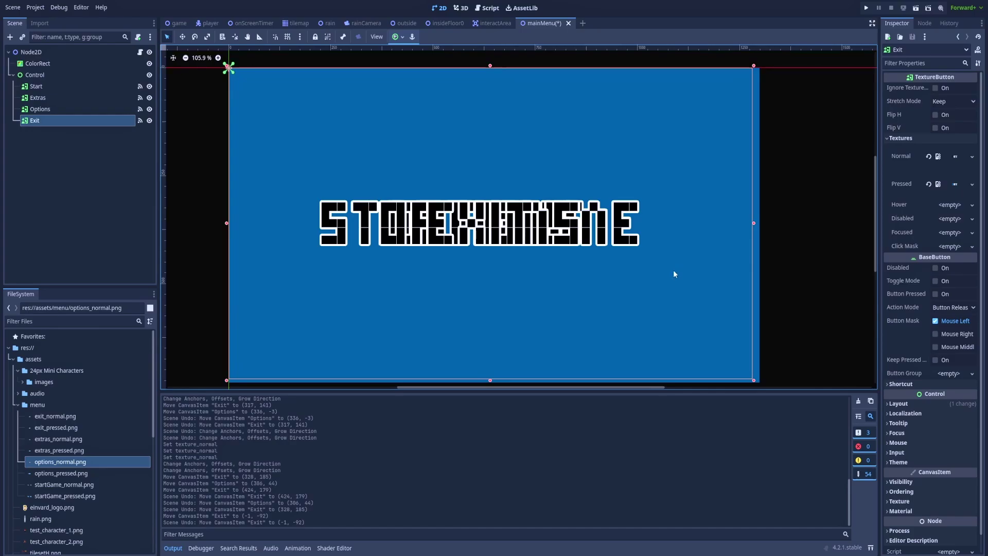
# Step: Filter the Inspector for 'scale' and set the Exit button's scale to 0.7
pyautogui.click(912, 63)
pyautogui.write('s')
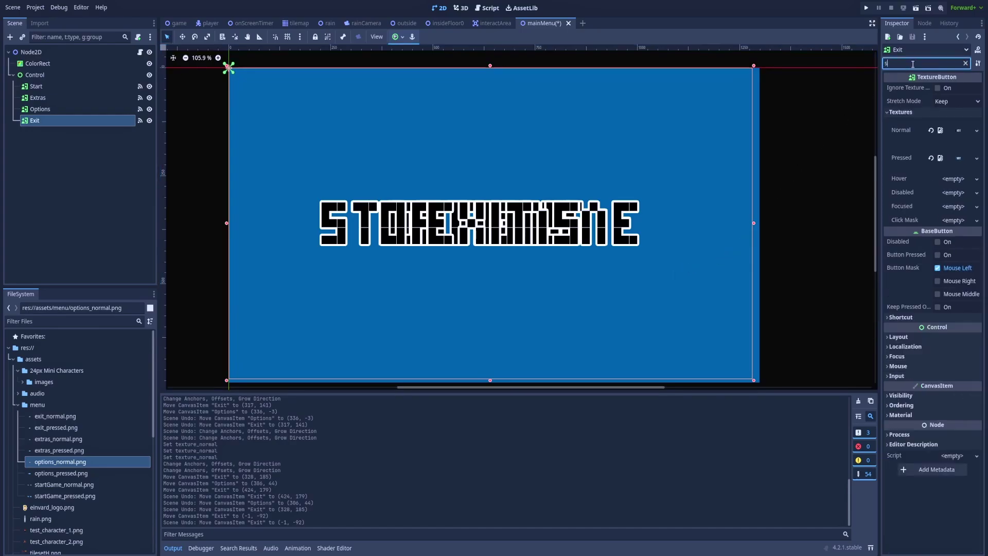
pyautogui.write('cal')
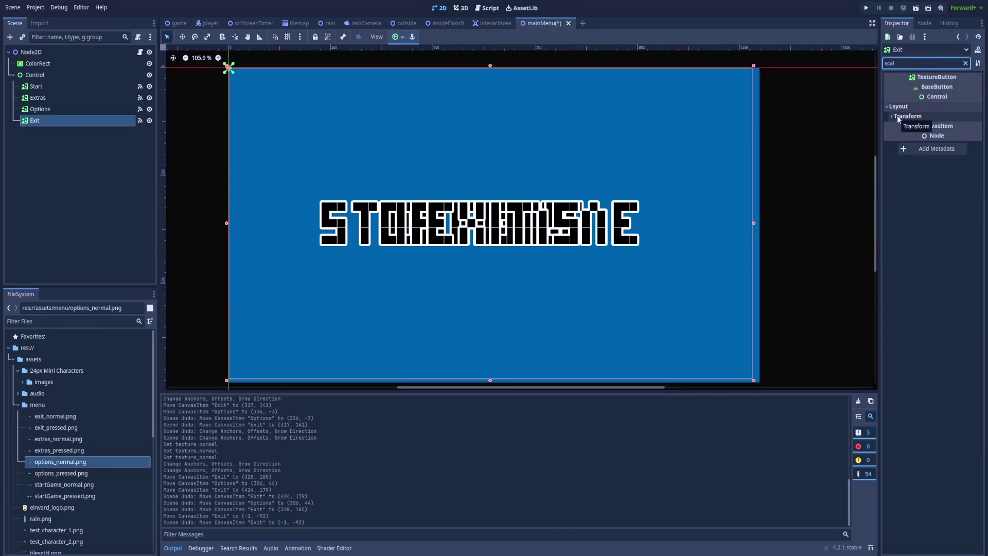
pyautogui.click(953, 128)
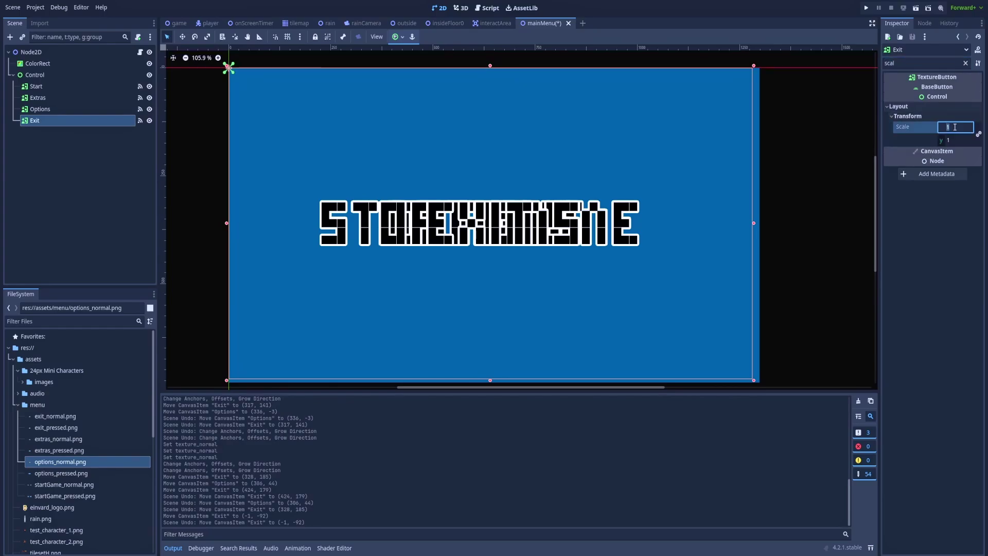
pyautogui.write('0.8')
pyautogui.press('Return')
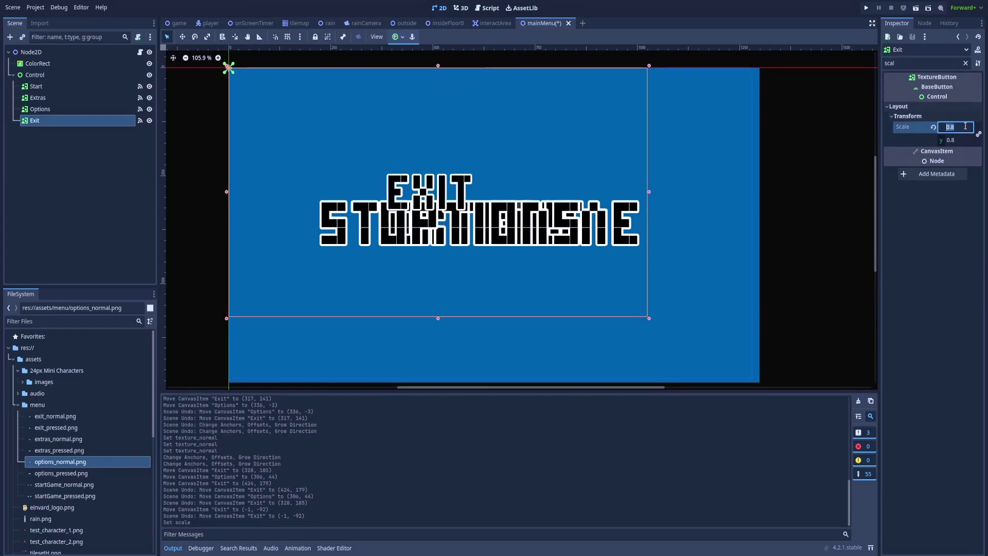
pyautogui.hotkey('ctrl', 'a')
pyautogui.press('Return')
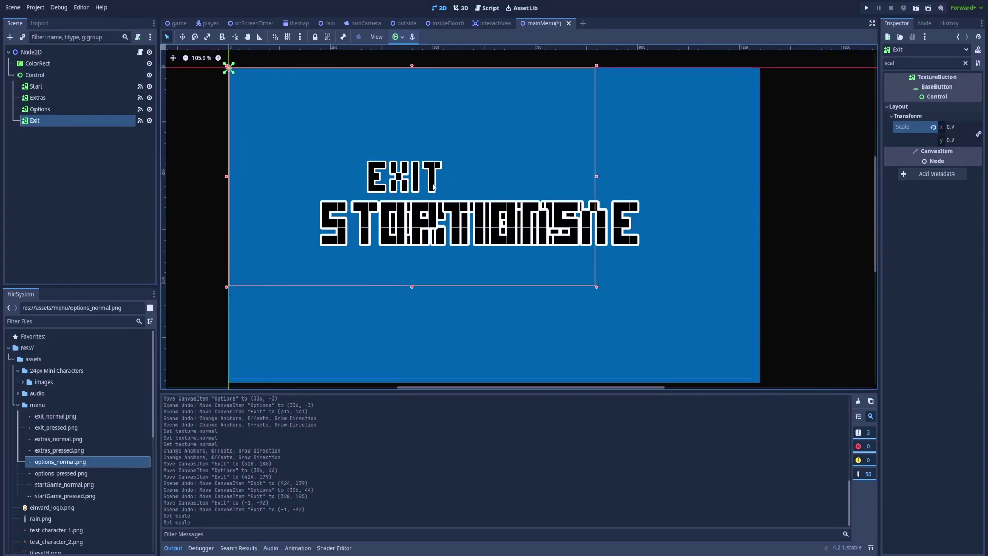
# Step: Apply 0.7 scale to Options and Extras and stack Extras, Options, Exit on the right
pyautogui.moveTo(443, 195); pyautogui.dragTo(673, 322)
pyautogui.click(617, 226)
pyautogui.hotkey('ctrl', 'v')
pyautogui.moveTo(402, 172); pyautogui.dragTo(655, 252)
pyautogui.moveTo(603, 314); pyautogui.dragTo(660, 310)
pyautogui.click(421, 223)
pyautogui.hotkey('ctrl', 'v')
pyautogui.moveTo(403, 172); pyautogui.dragTo(661, 202)
pyautogui.click(396, 223)
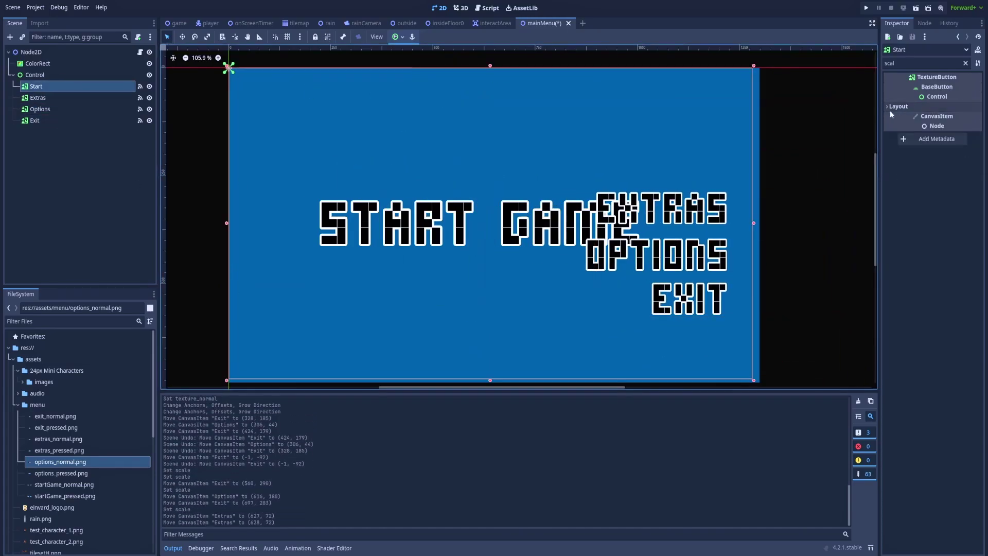
# Step: Shrink START GAME to the smaller scale and place it above Extras
pyautogui.hotkey('ctrl', 'v')
pyautogui.moveTo(453, 181); pyautogui.dragTo(615, 160)
pyautogui.click(54, 159)
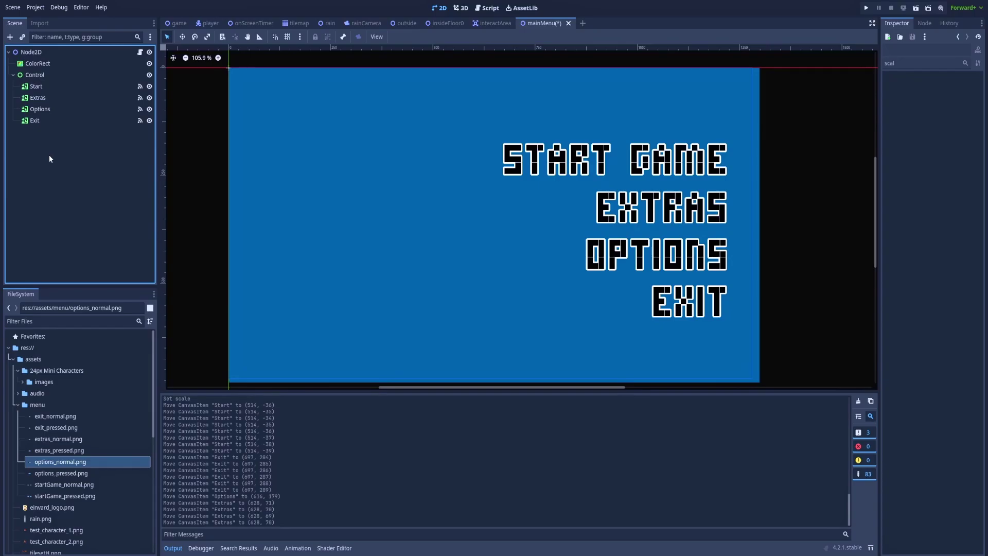
# Step: Add a Sprite2D under the root node with einvard_logo.png as its texture
pyautogui.click(35, 52)
pyautogui.rightClick(35, 52)
pyautogui.press('Escape')
pyautogui.hotkey('ctrl', 'a')
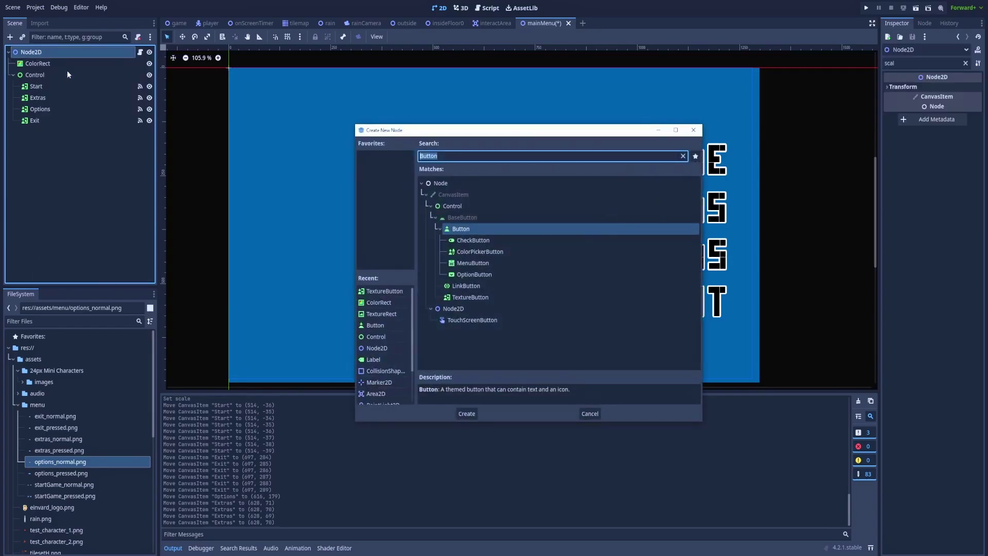
pyautogui.write('spri')
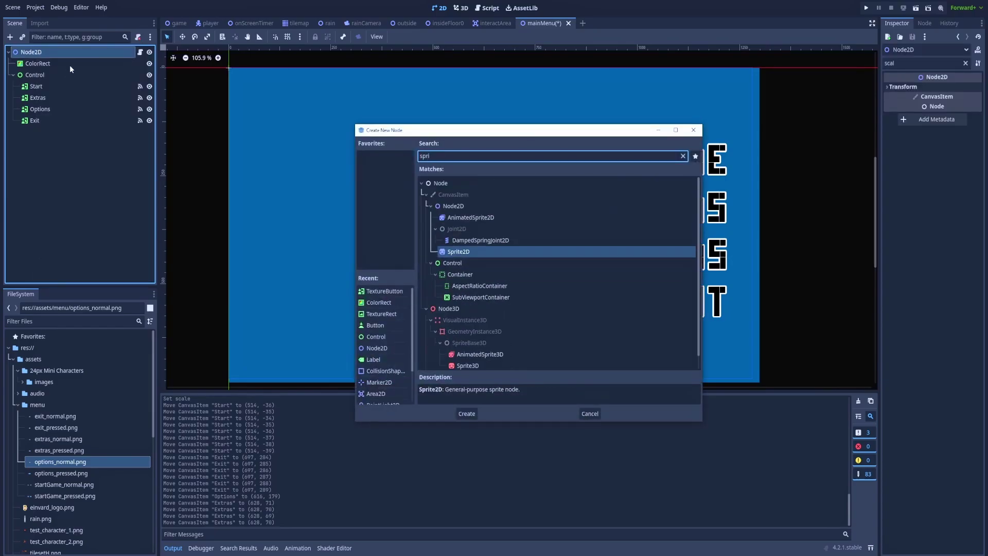
pyautogui.press('Return')
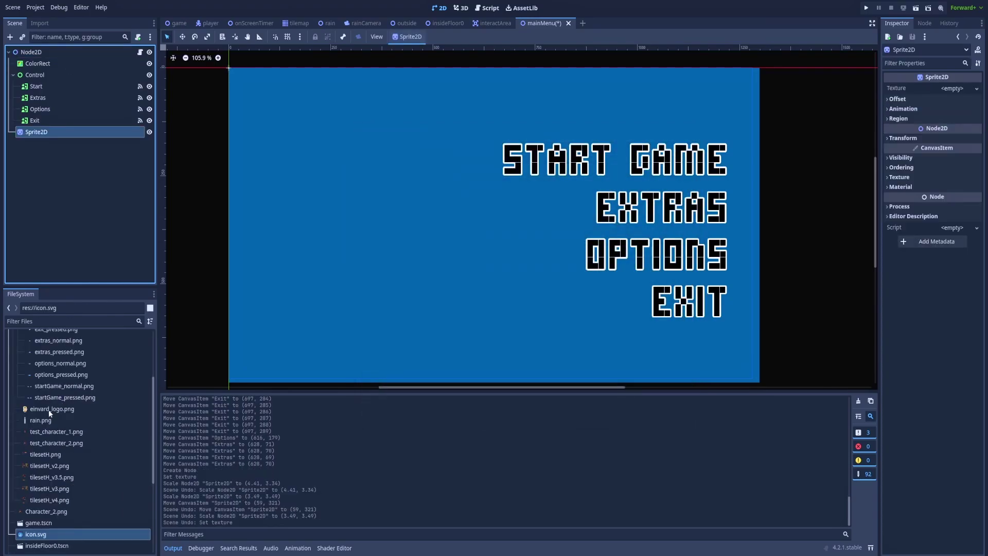
pyautogui.moveTo(36, 409); pyautogui.dragTo(951, 89)
# Step: Flip the logo sprite with Scale x -1 and enlarge it
pyautogui.click(905, 152)
pyautogui.click(962, 205)
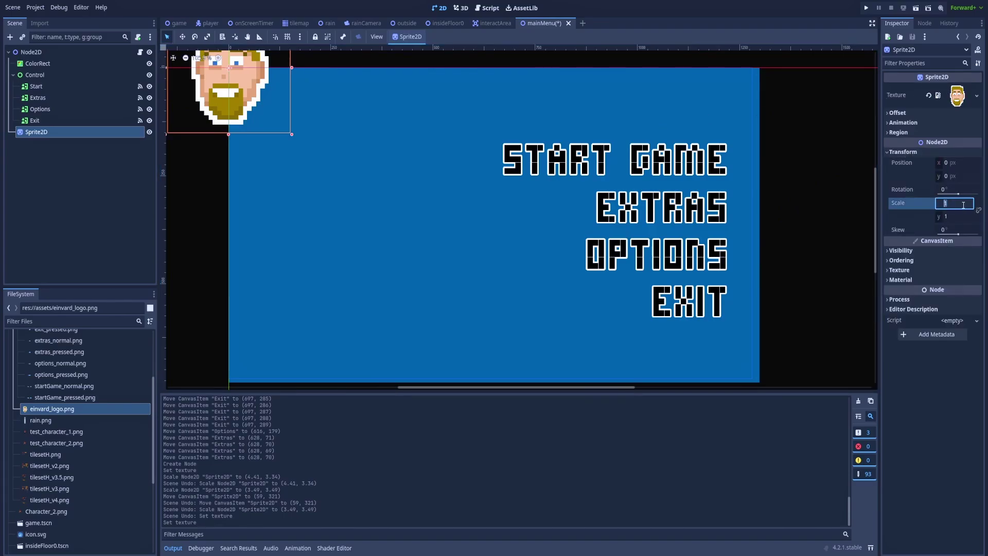
pyautogui.write('-1')
pyautogui.press('Return')
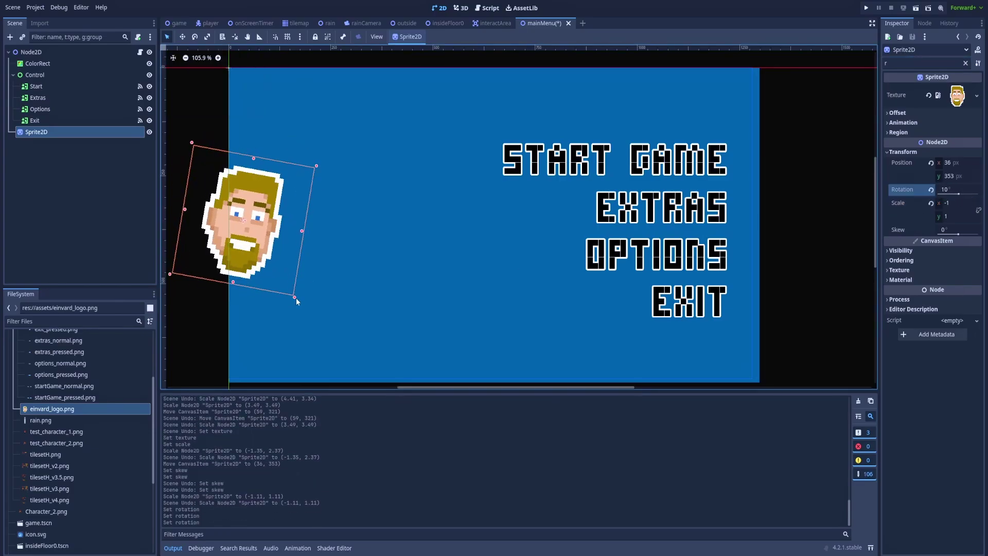
pyautogui.moveTo(294, 297); pyautogui.dragTo(361, 357)
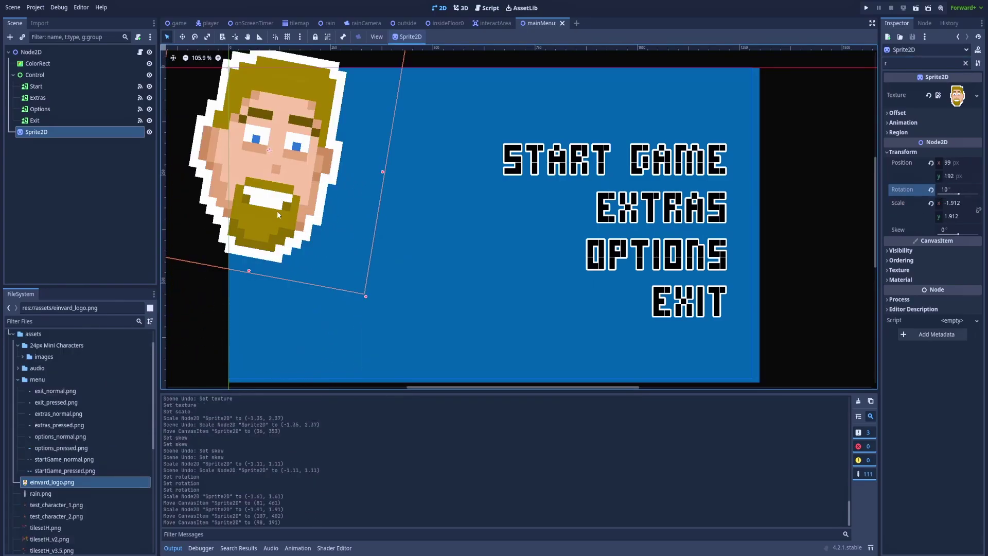
# Step: Save the main menu scene and run the game to check the layout
pyautogui.hotkey('ctrl', 's')
pyautogui.click(867, 8)
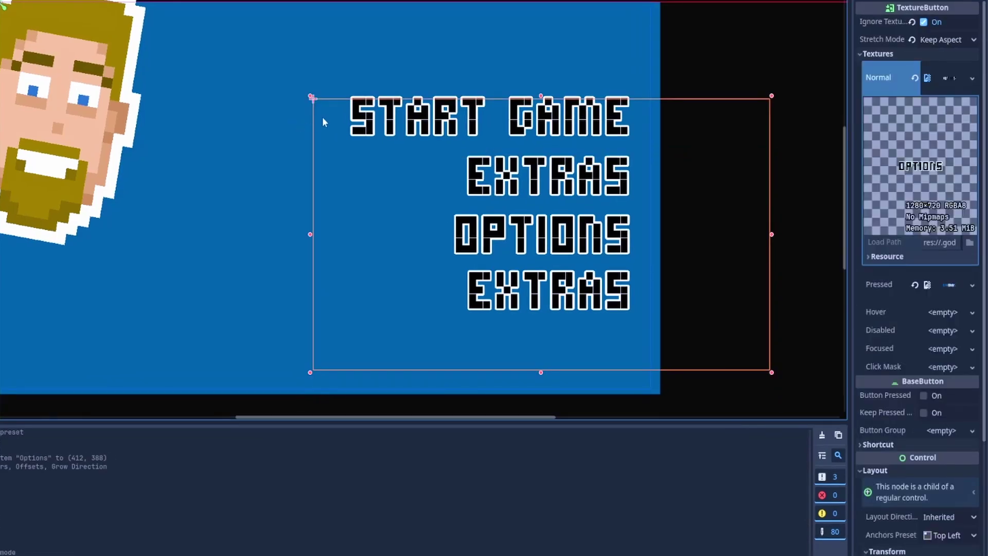
# Step: Make Options ignore texture size with Keep Centered stretch, resize it to 500×120, and reposition it
pyautogui.hotkey('ctrl', 'z')
pyautogui.hotkey('ctrl', 'z')
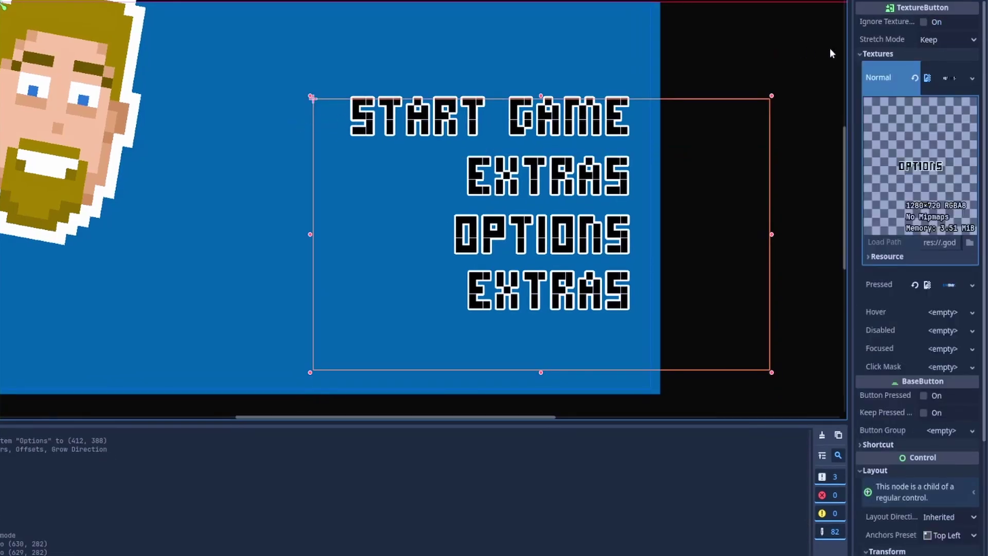
pyautogui.click(927, 22)
pyautogui.click(932, 41)
pyautogui.click(935, 101)
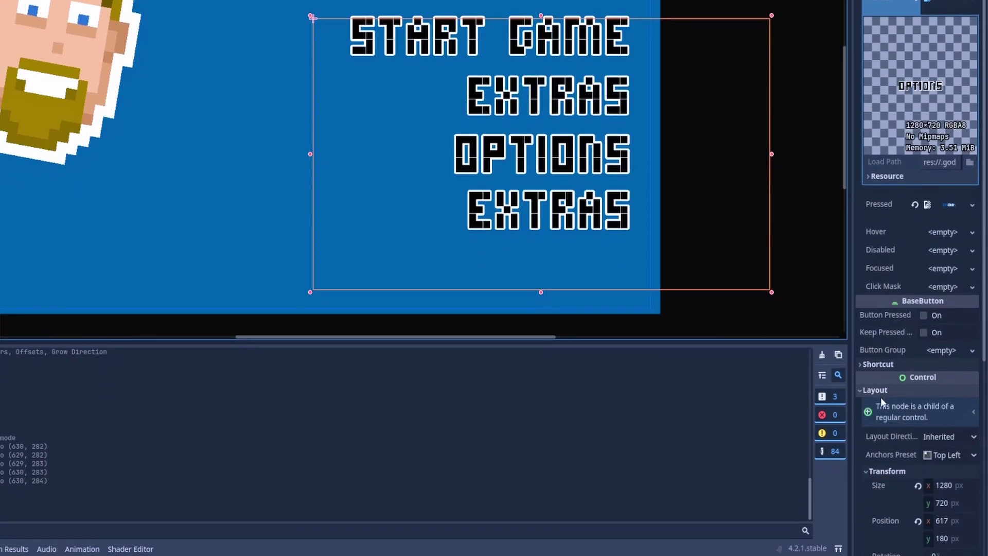
pyautogui.click(949, 504)
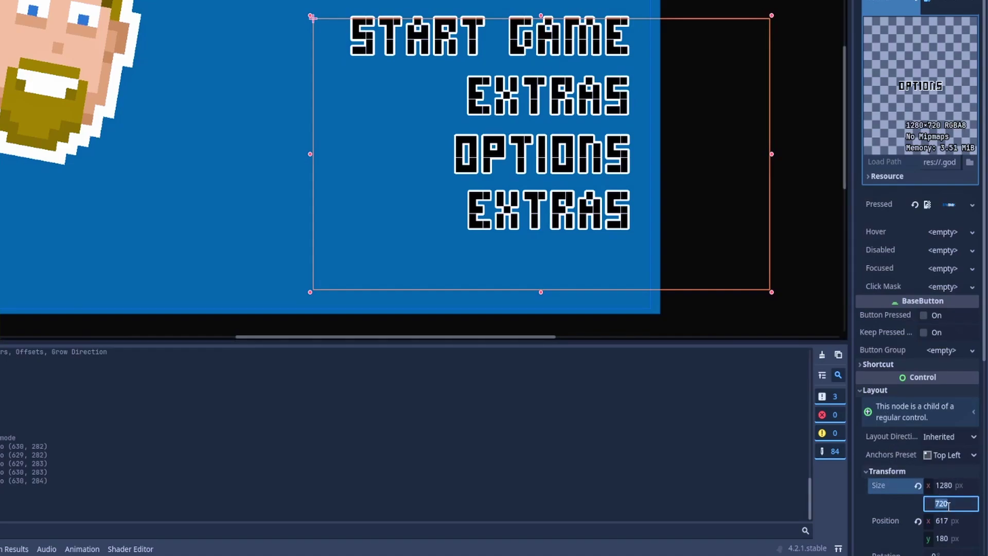
pyautogui.write('120')
pyautogui.press('Return')
pyautogui.click(952, 485)
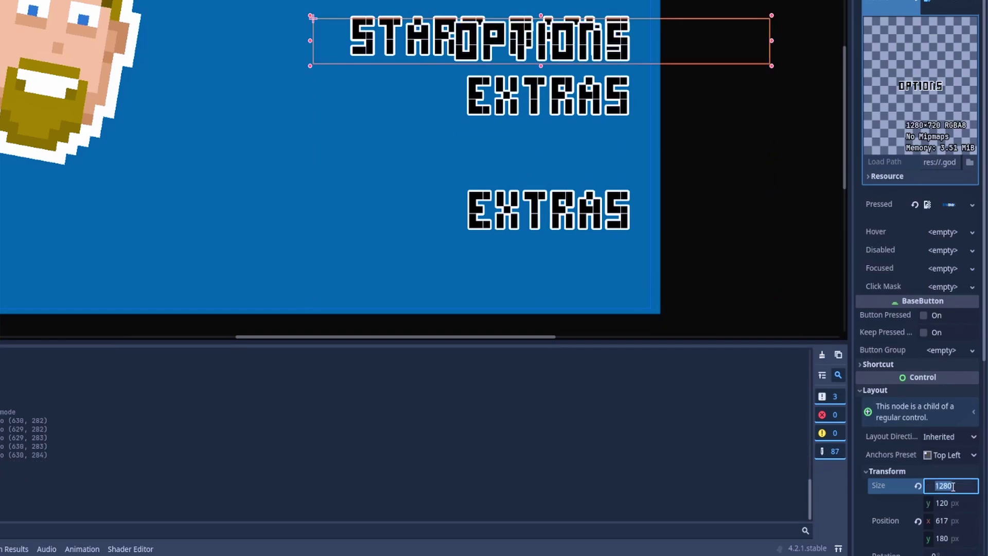
pyautogui.write('500')
pyautogui.press('Return')
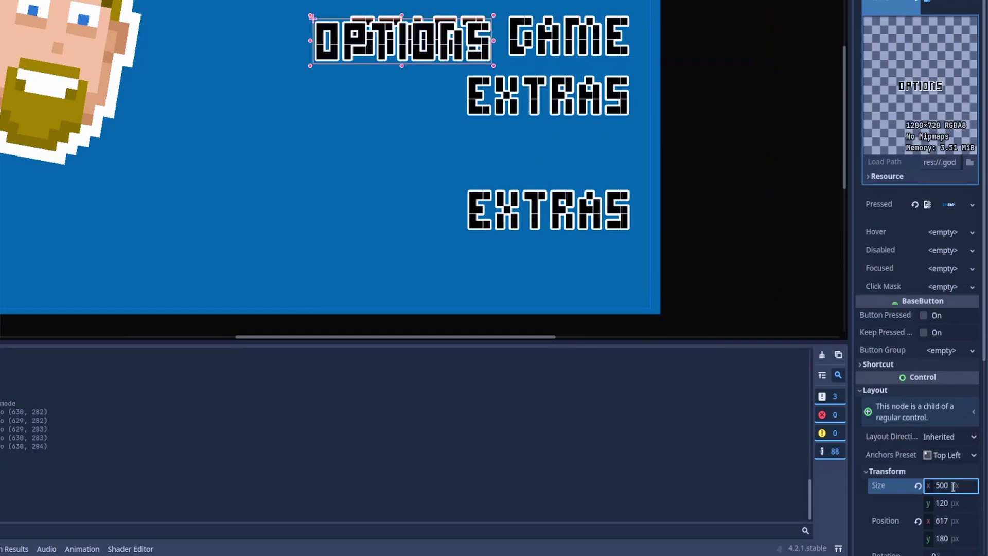
pyautogui.moveTo(330, 51); pyautogui.dragTo(460, 186)
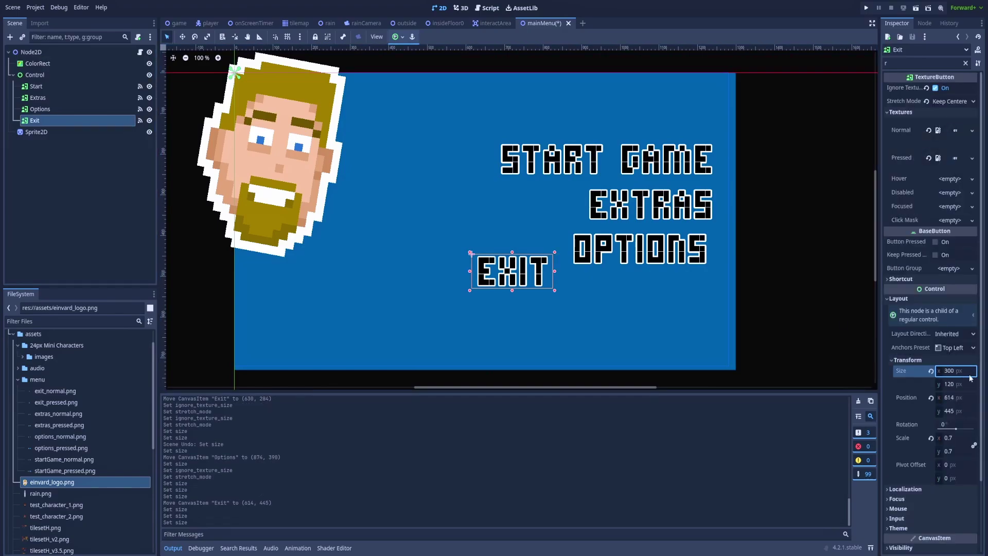
# Step: Set the Exit button width to 250, line OPTIONS up with the other buttons, and run the game
pyautogui.click(950, 370)
pyautogui.write('250')
pyautogui.press('Return')
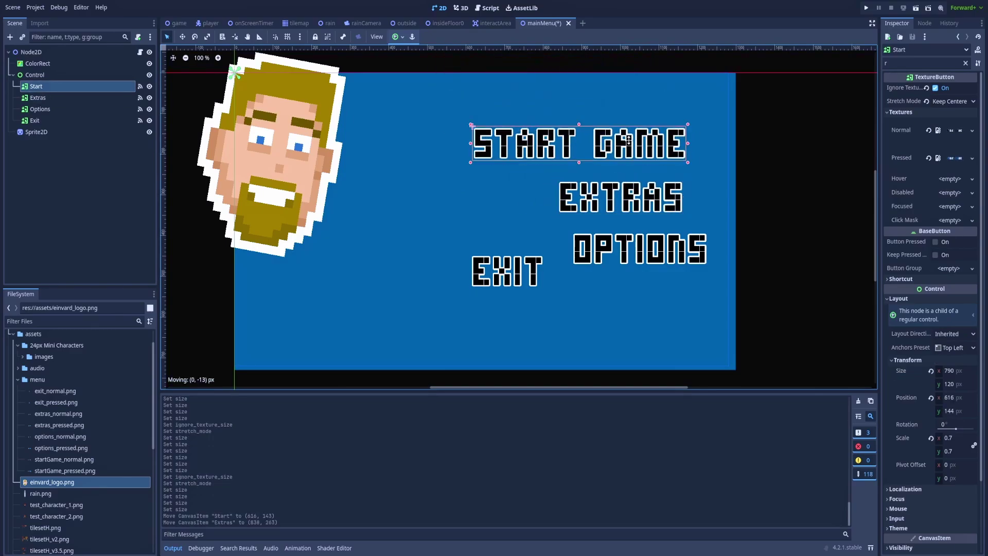
pyautogui.moveTo(680, 247); pyautogui.dragTo(651, 220)
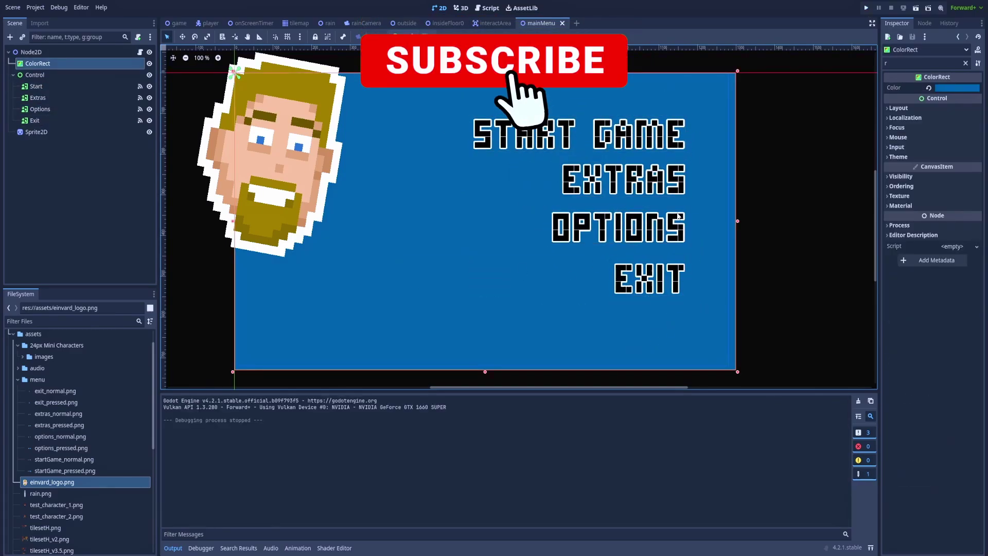
pyautogui.press('F5')
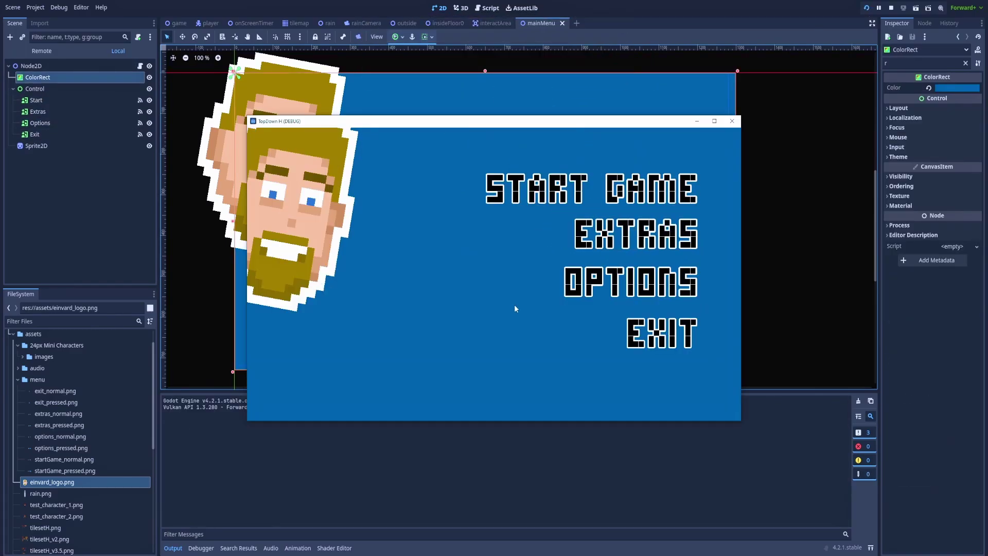
# Step: Press the OPTIONS button twice in the running game to see its pressed texture
pyautogui.click(601, 278)
pyautogui.click(571, 291)
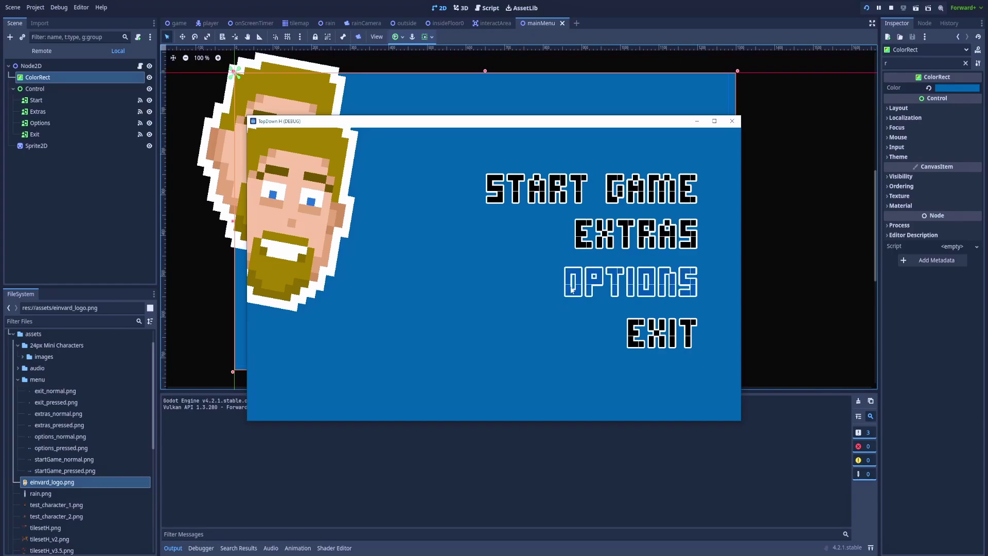